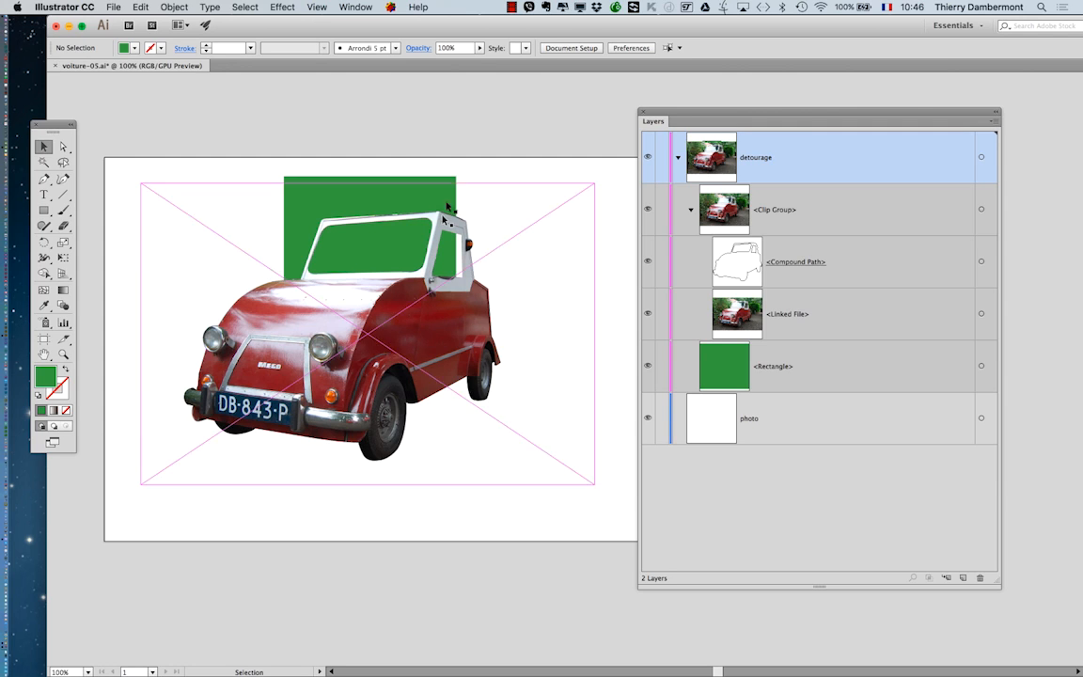
Delete the green rectangle behind the car.
left_click(402, 191)
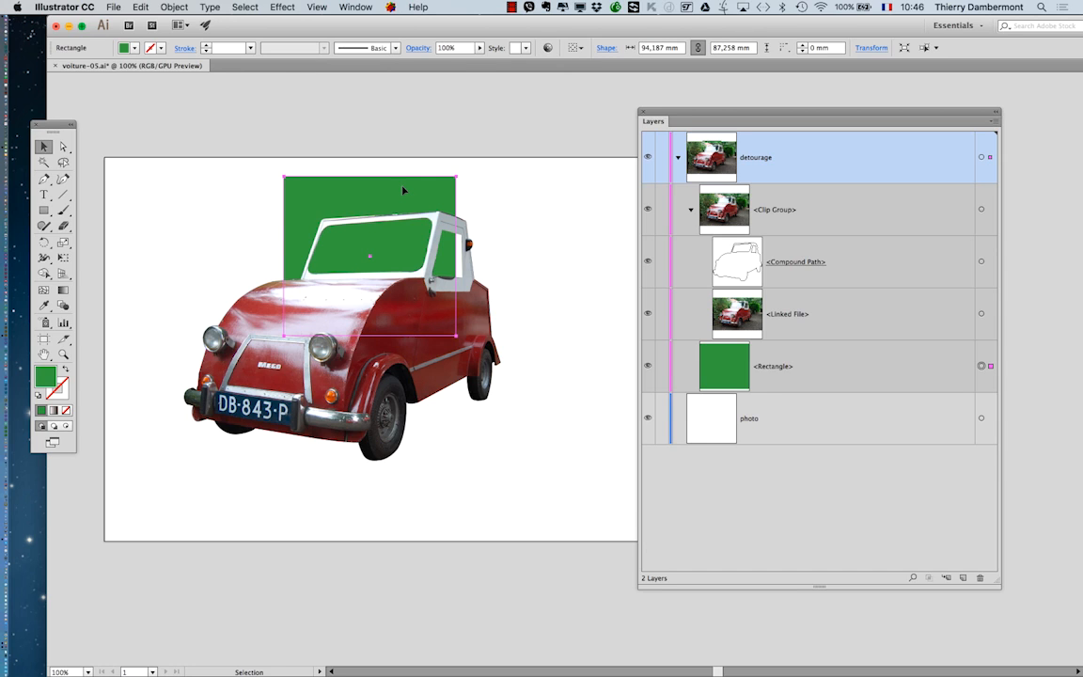
key("Delete")
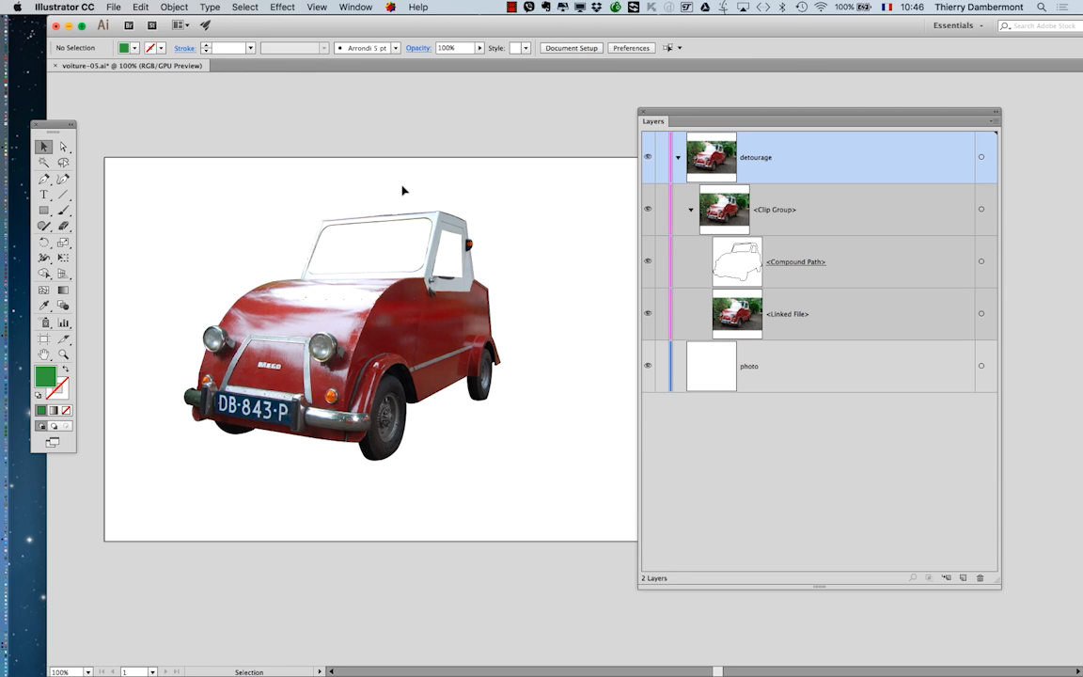
Save the document as a new Illustrator file named voiture-06.ai in the B1A1 AI folder with the default options.
left_click(112, 6)
left_click(143, 110)
left_click(507, 105)
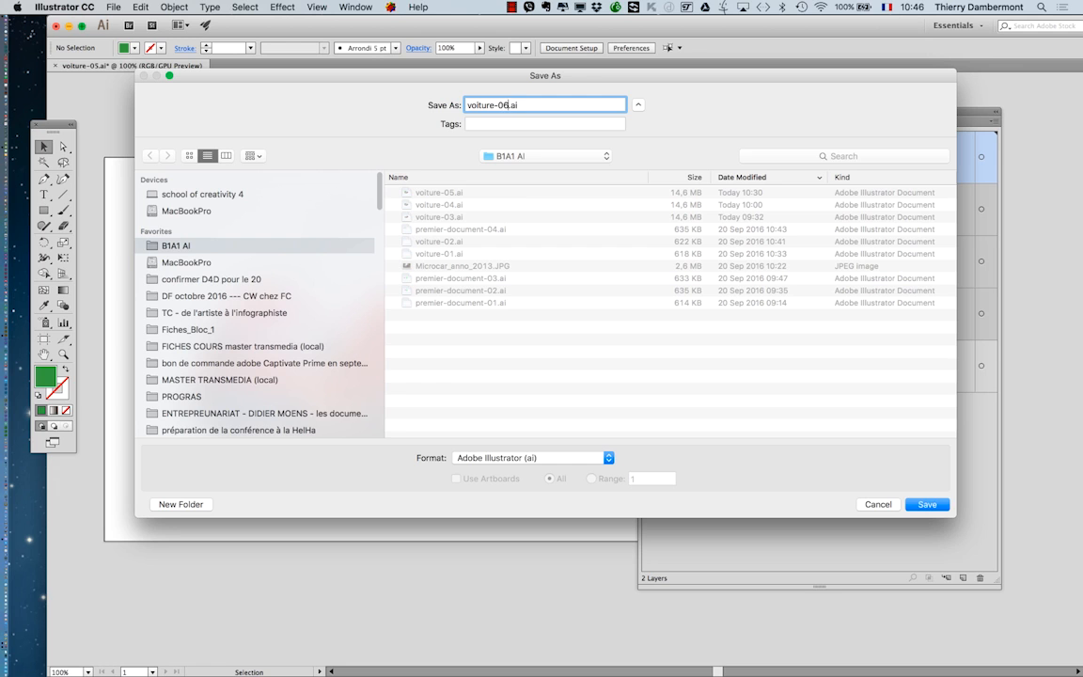
left_click(940, 505)
left_click(682, 520)
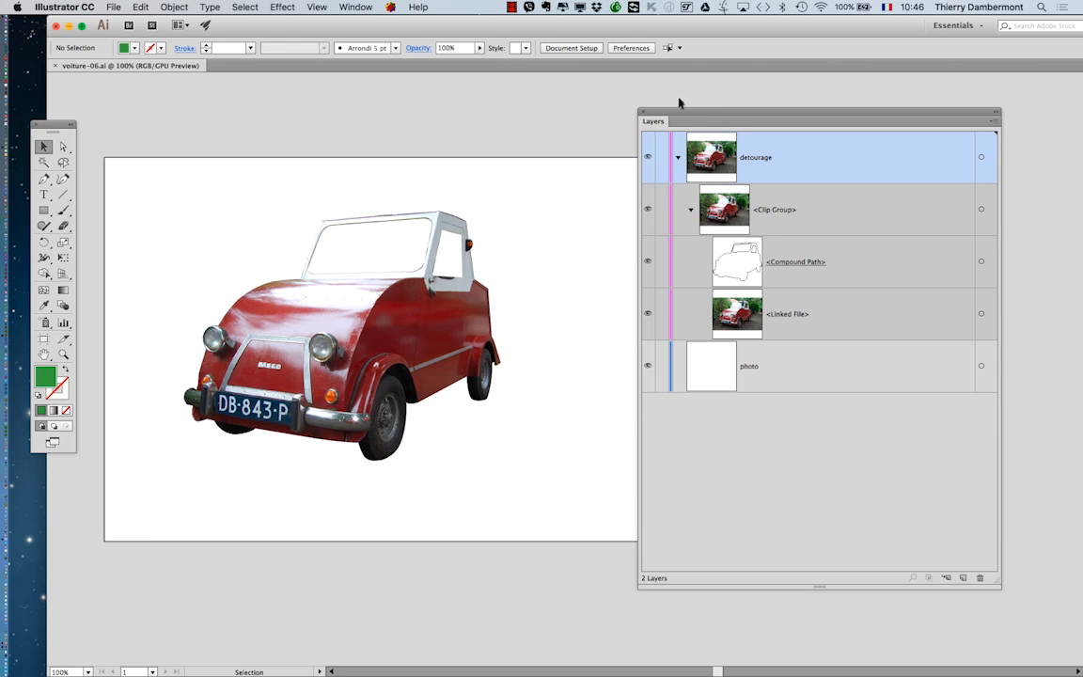
Try moving the car's outer clipping outline with the Direct Selection tool, and undo the move.
left_click_drag(681, 113, 700, 102)
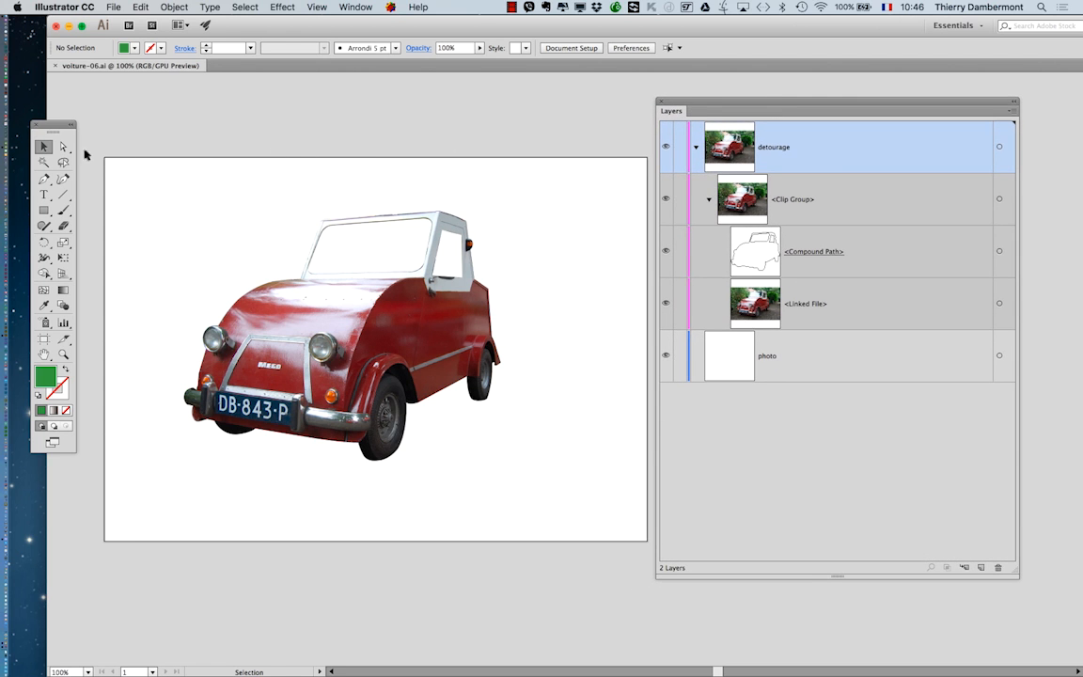
left_click(63, 147)
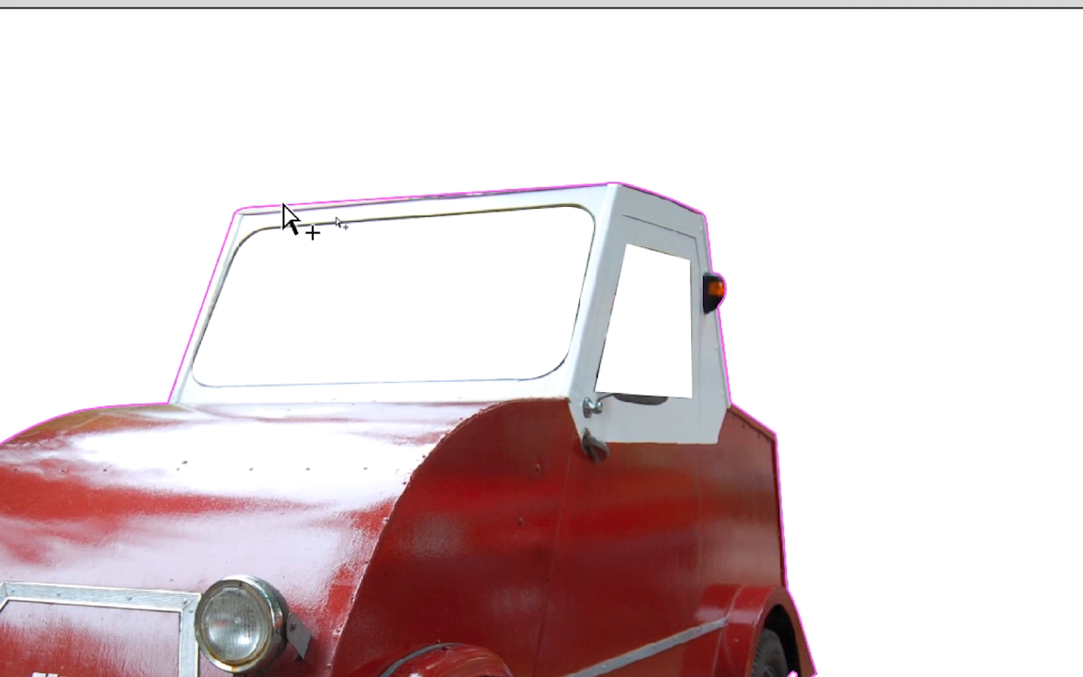
left_click(283, 205)
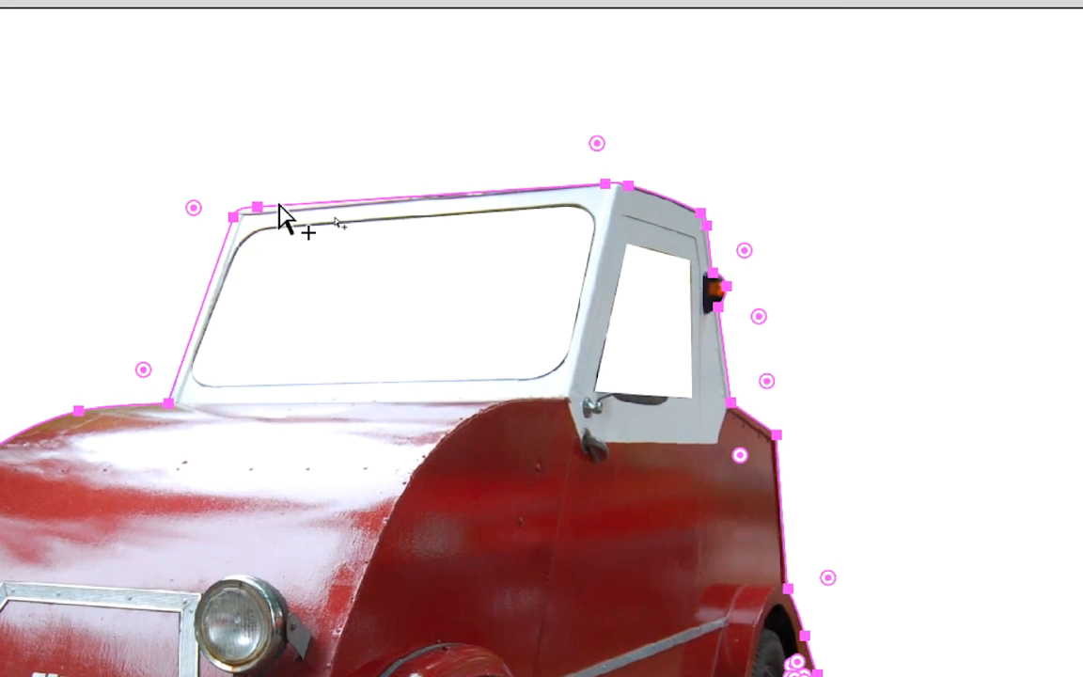
left_click_drag(279, 205, 270, 187)
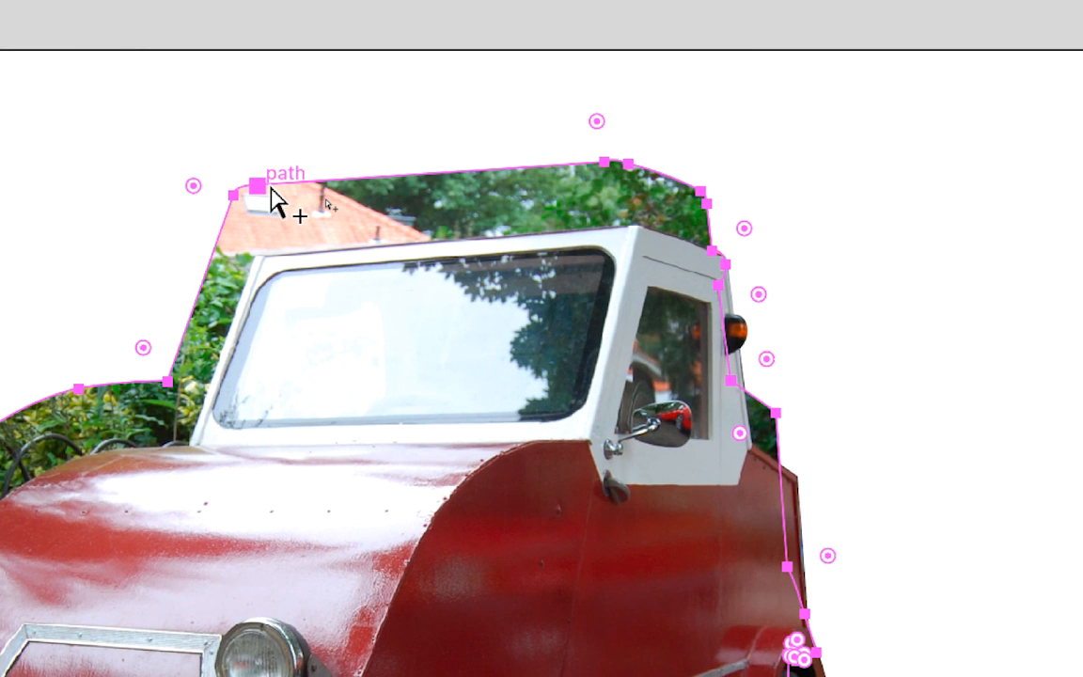
key("ctrl+z")
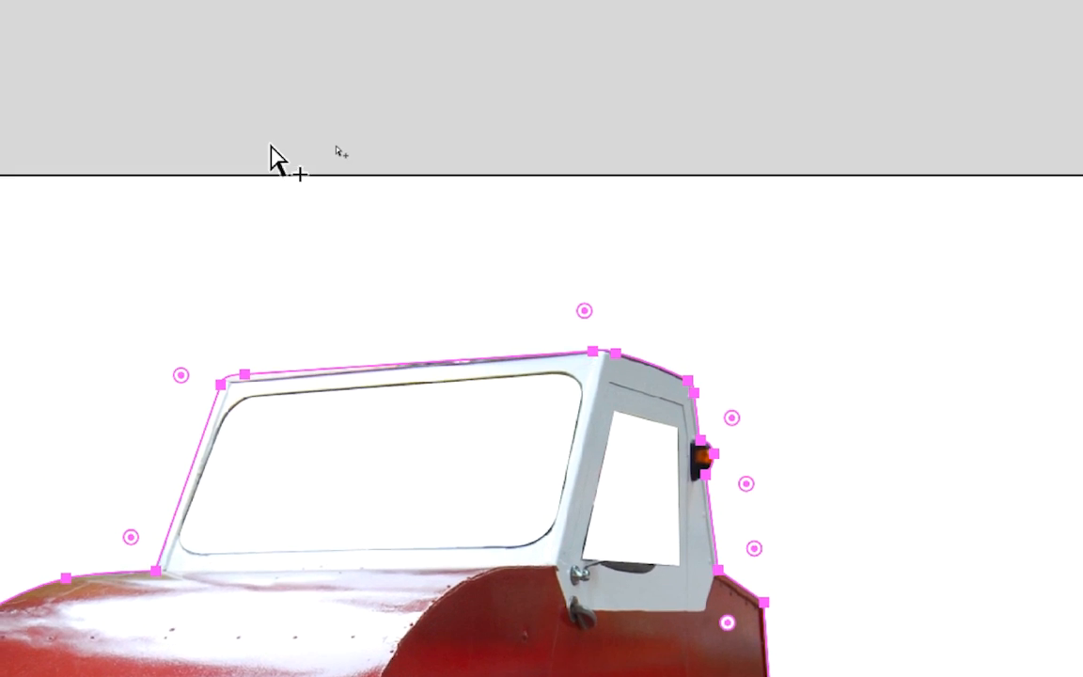
Compare how the Direct Selection and Selection tools select the clipped car's outline.
left_click(273, 146)
left_click(269, 213)
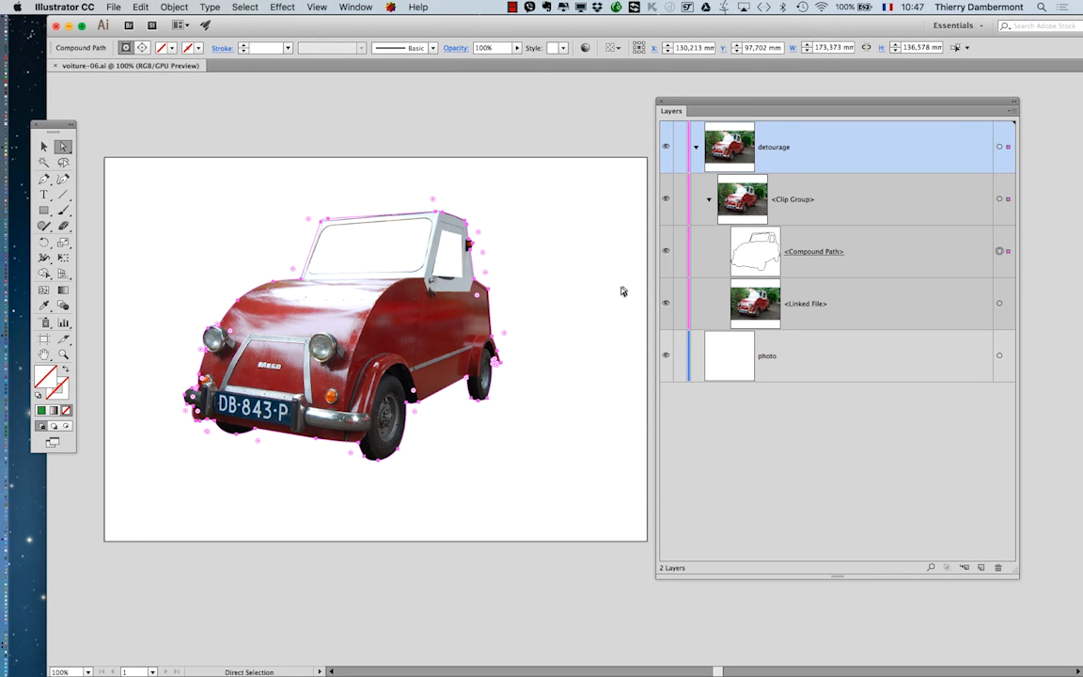
left_click(43, 146)
left_click(227, 185)
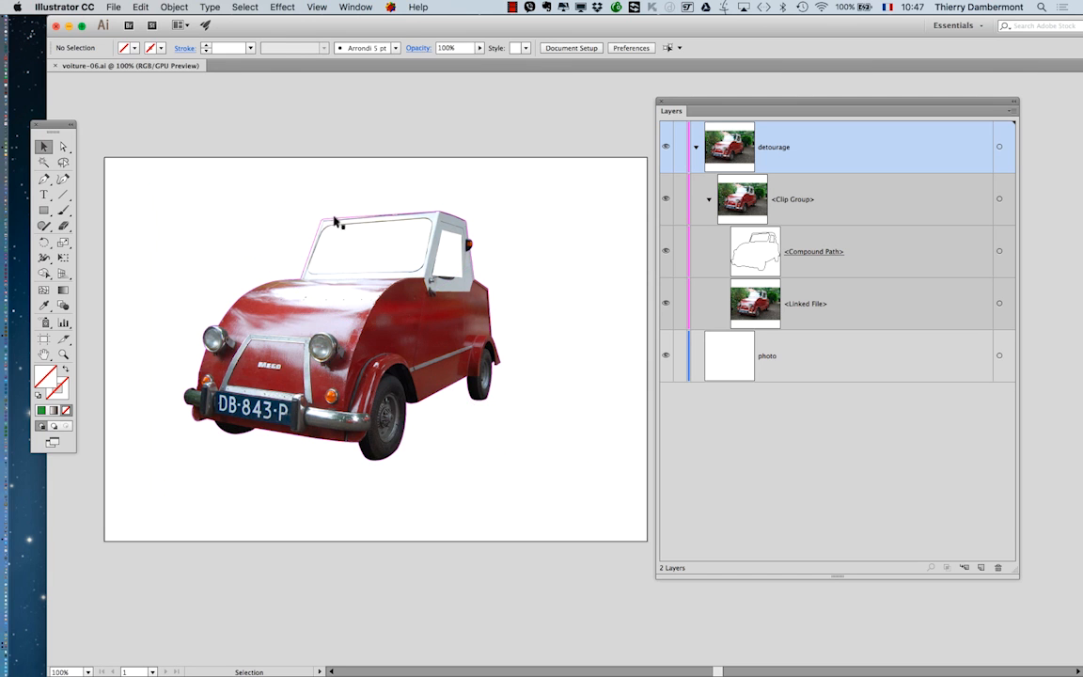
left_click(335, 220)
left_click(313, 206)
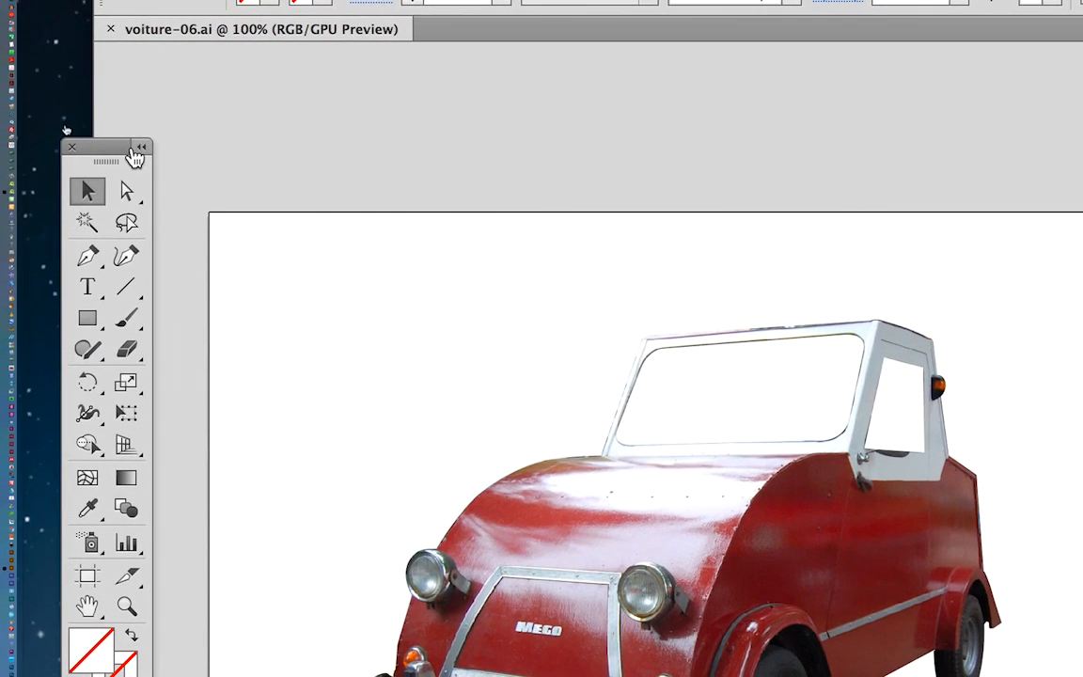
left_click_drag(126, 152, 374, 186)
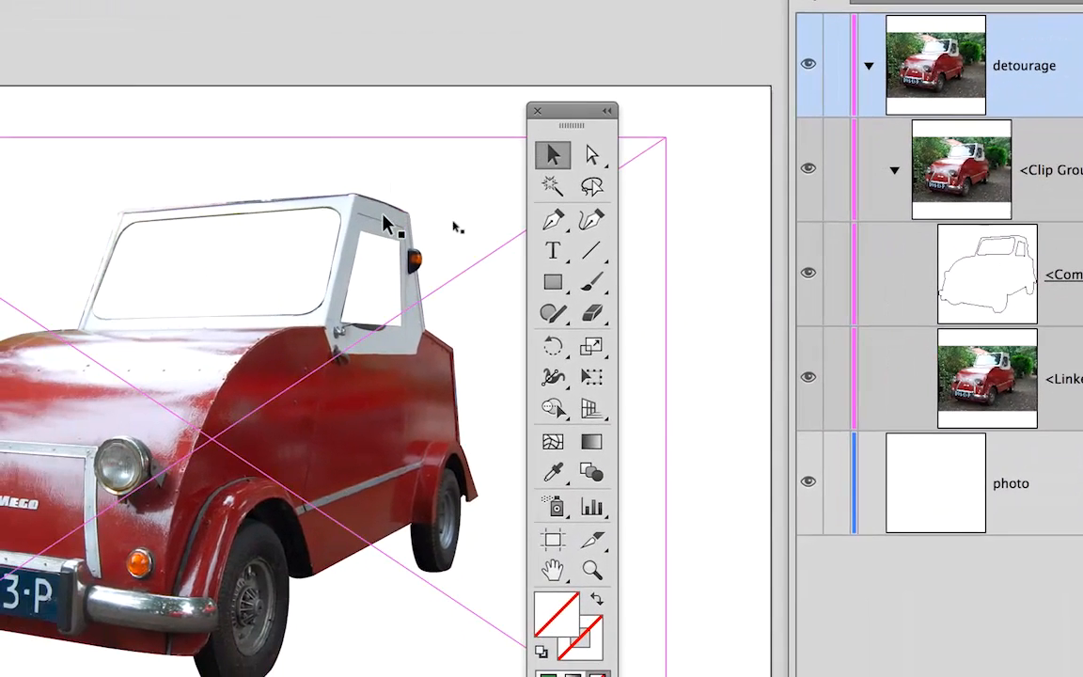
left_click(384, 216)
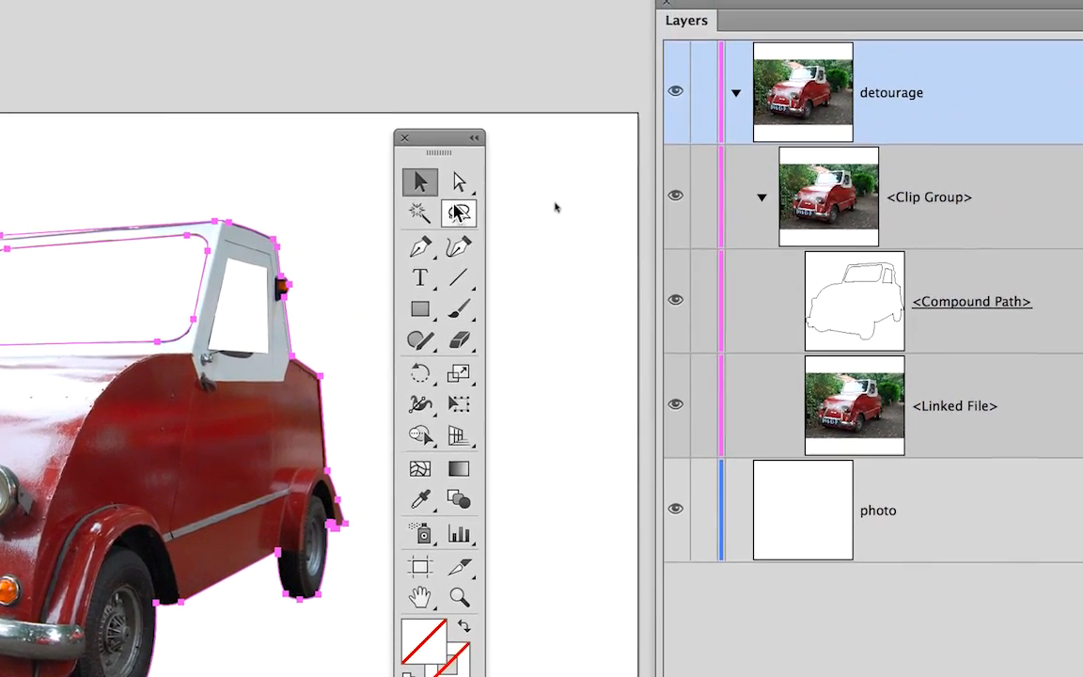
Select only the car's outer outline with the Direct Selection tool and copy it.
left_click(457, 188)
left_click(211, 183)
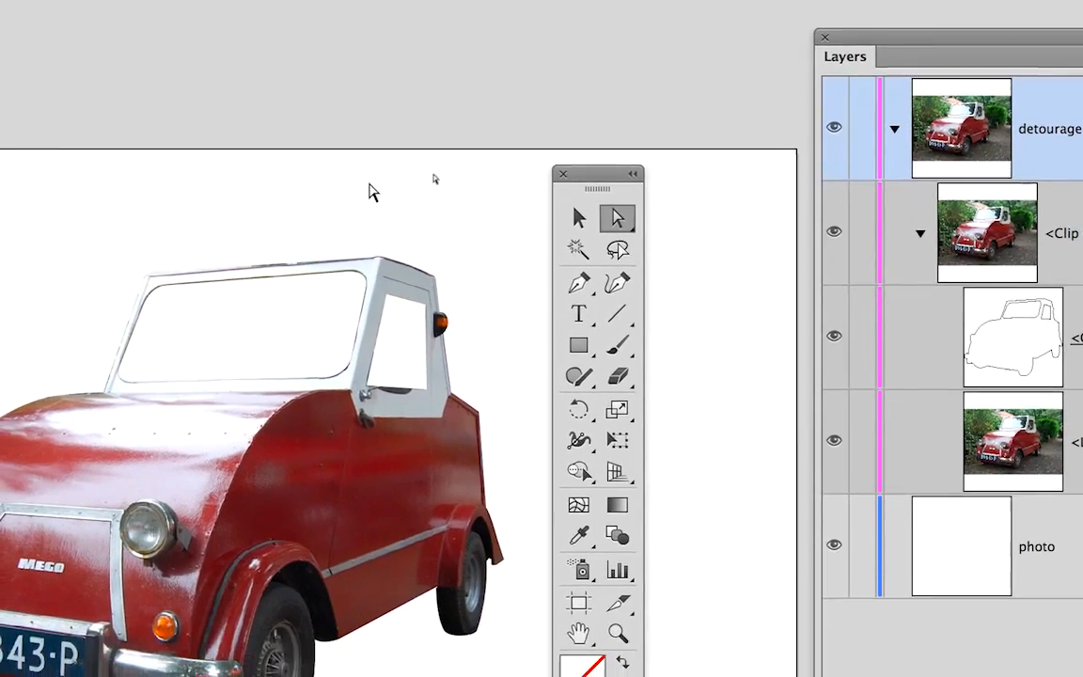
left_click(393, 236)
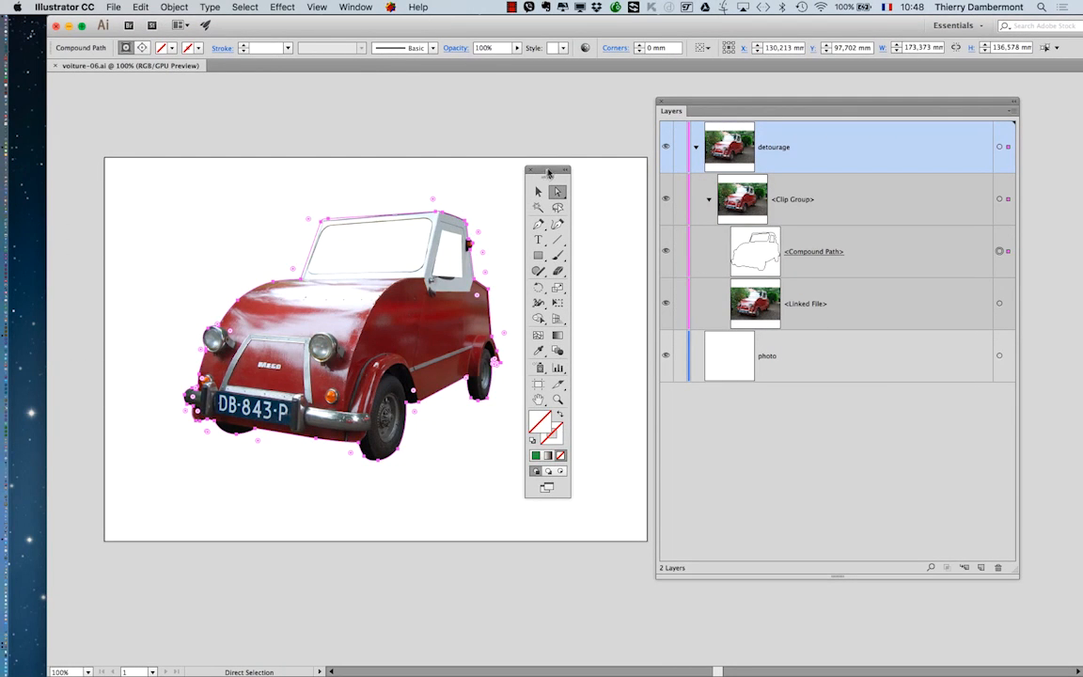
left_click_drag(547, 170, 100, 105)
left_click(146, 7)
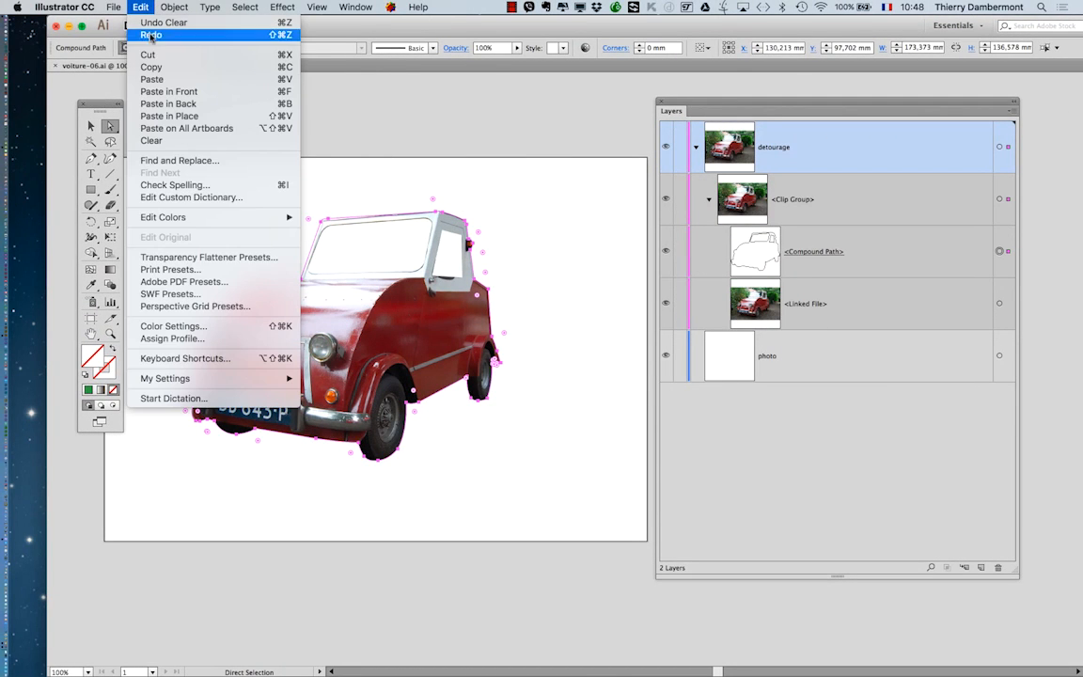
left_click(151, 67)
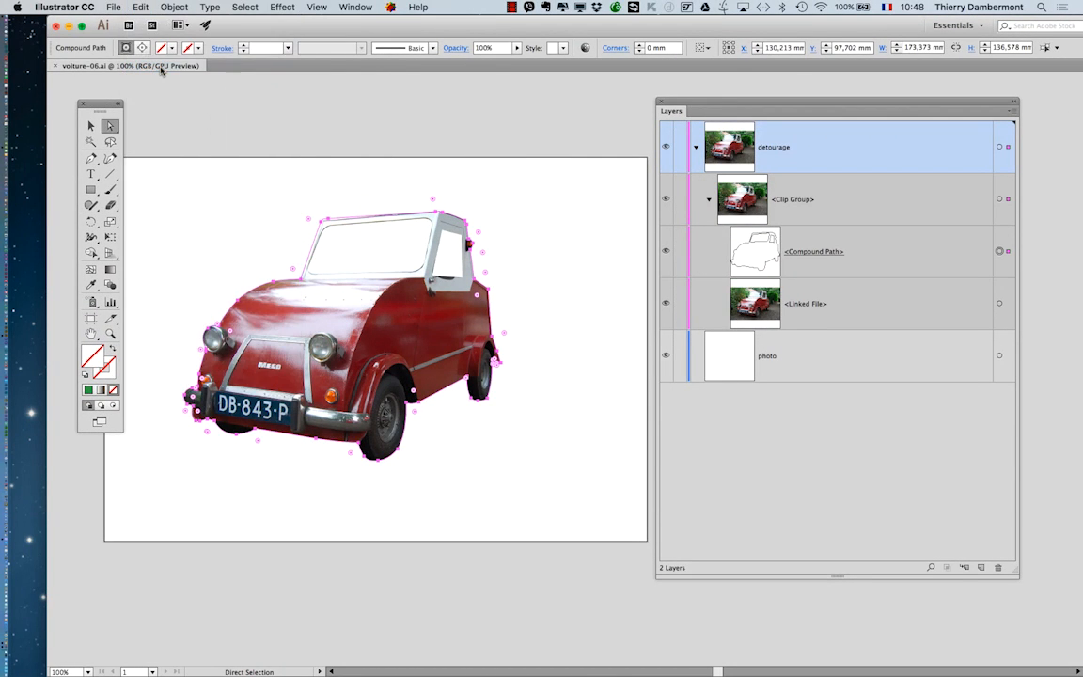
Collapse and lock the Clip Group, and paste the copied outline in place in the detourage layer.
left_click(709, 200)
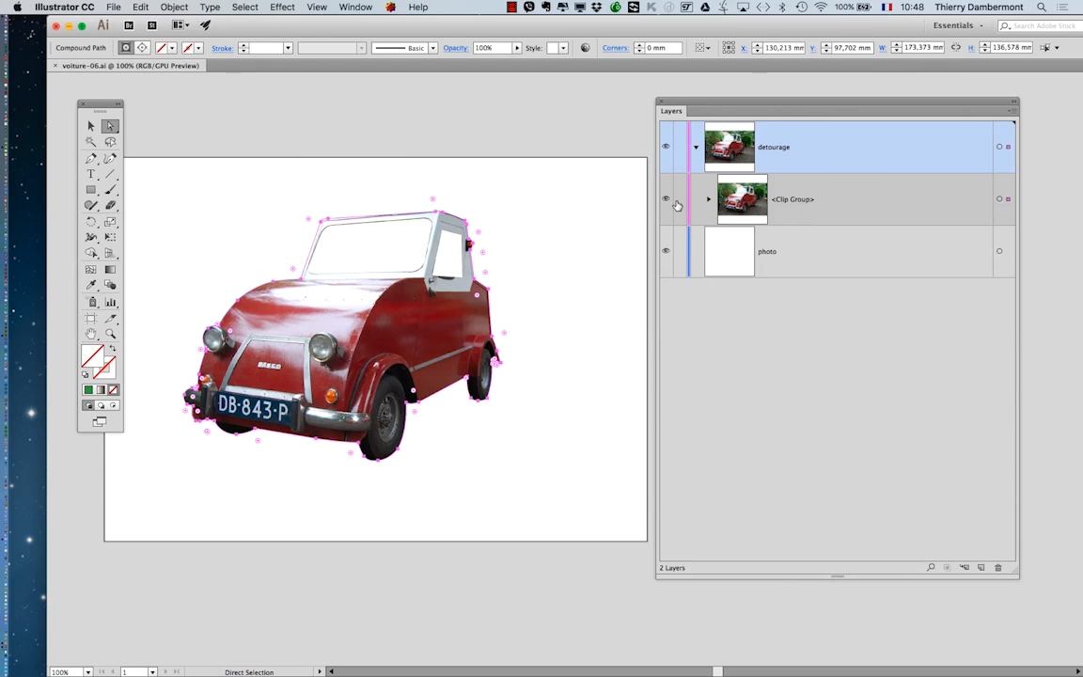
left_click(679, 200)
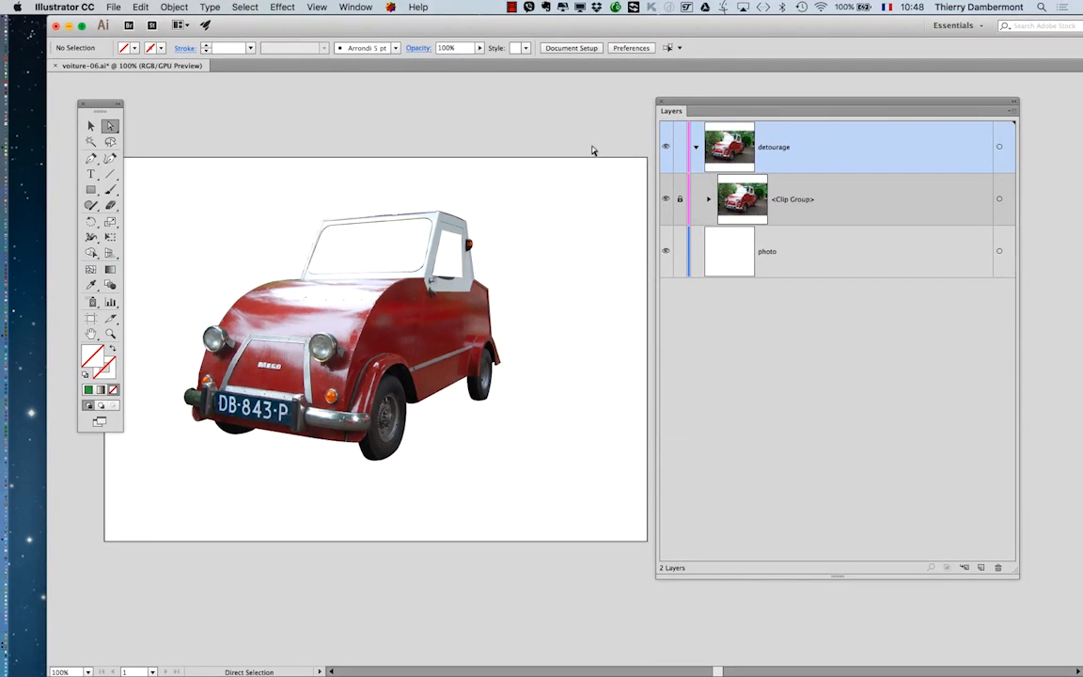
left_click(140, 7)
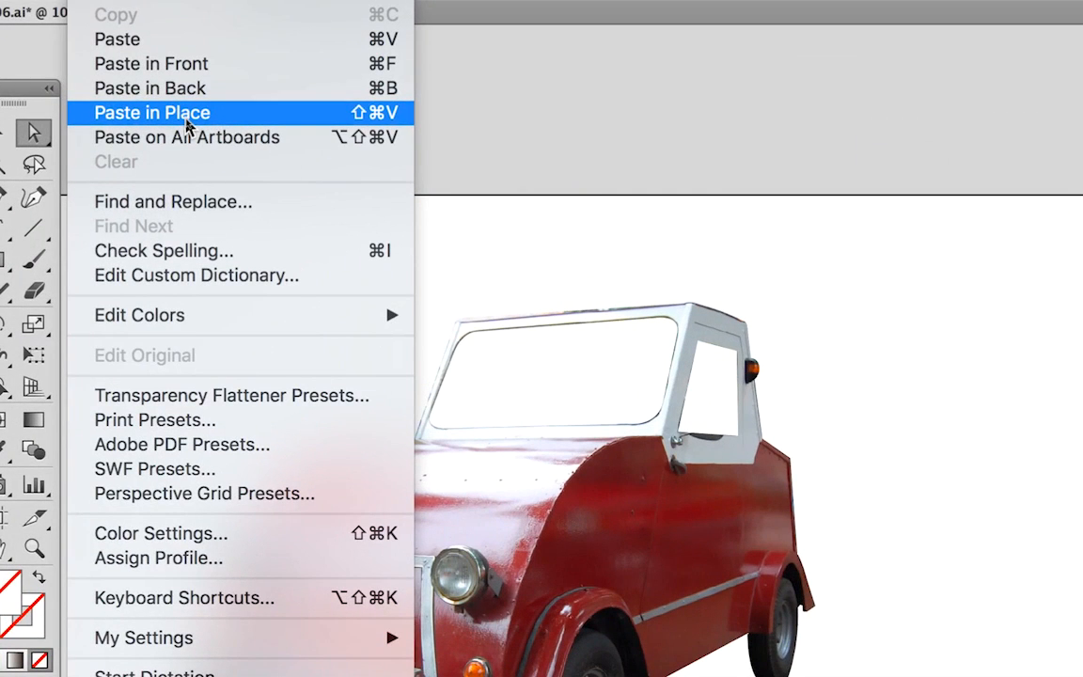
left_click(187, 114)
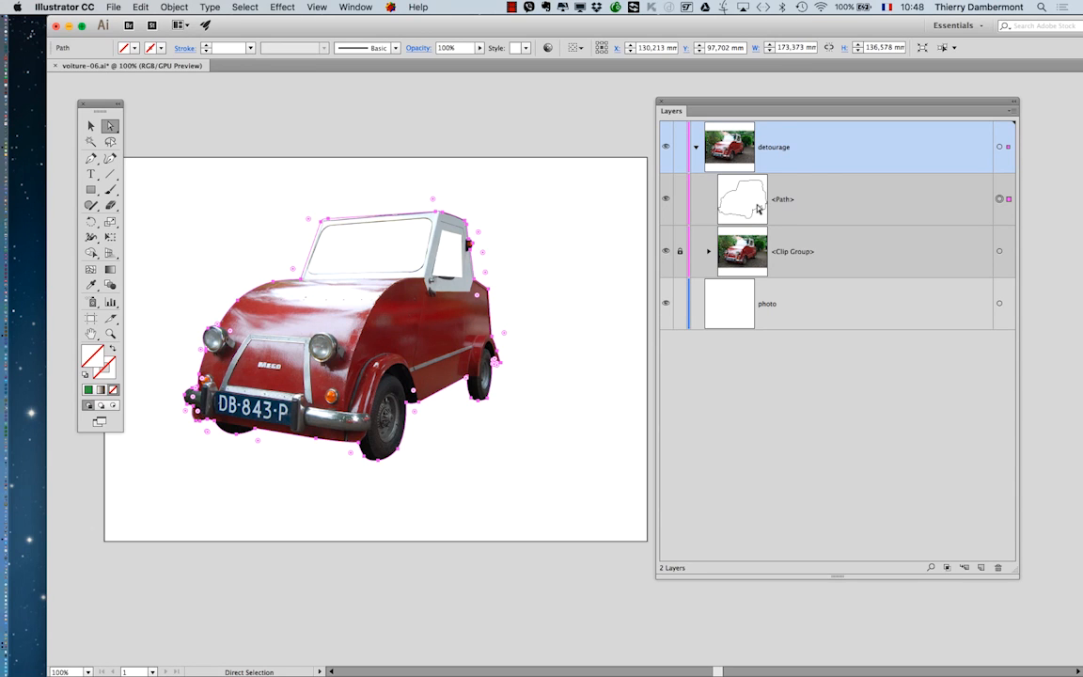
Hide the corner widgets on the pasted car outline.
left_click(757, 208)
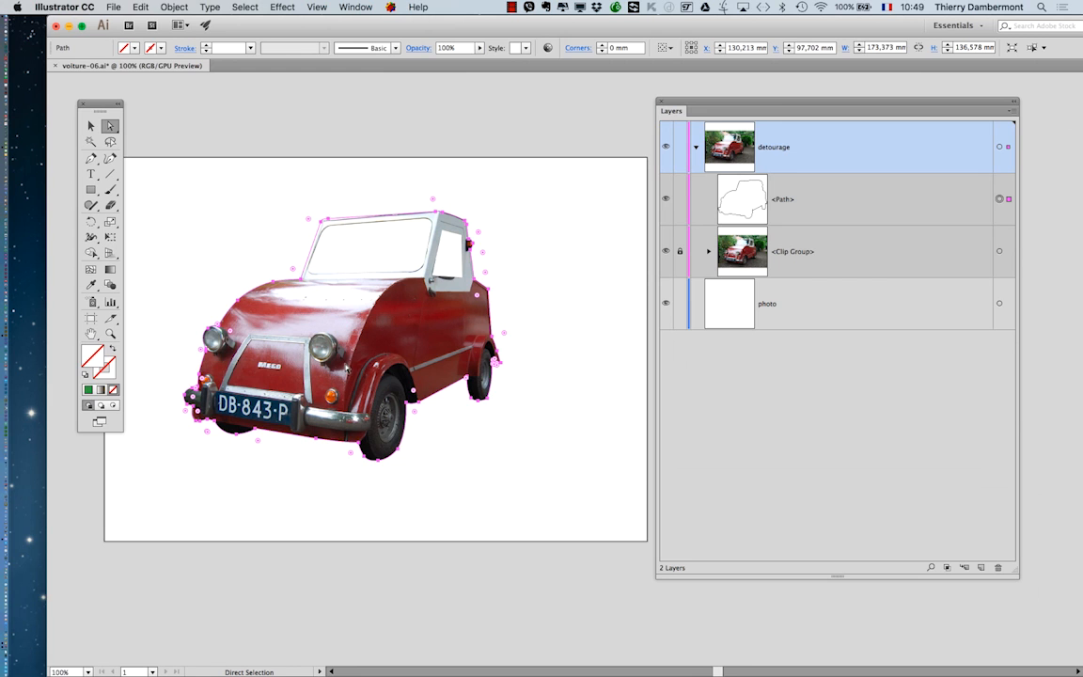
key("super")
left_click(316, 6)
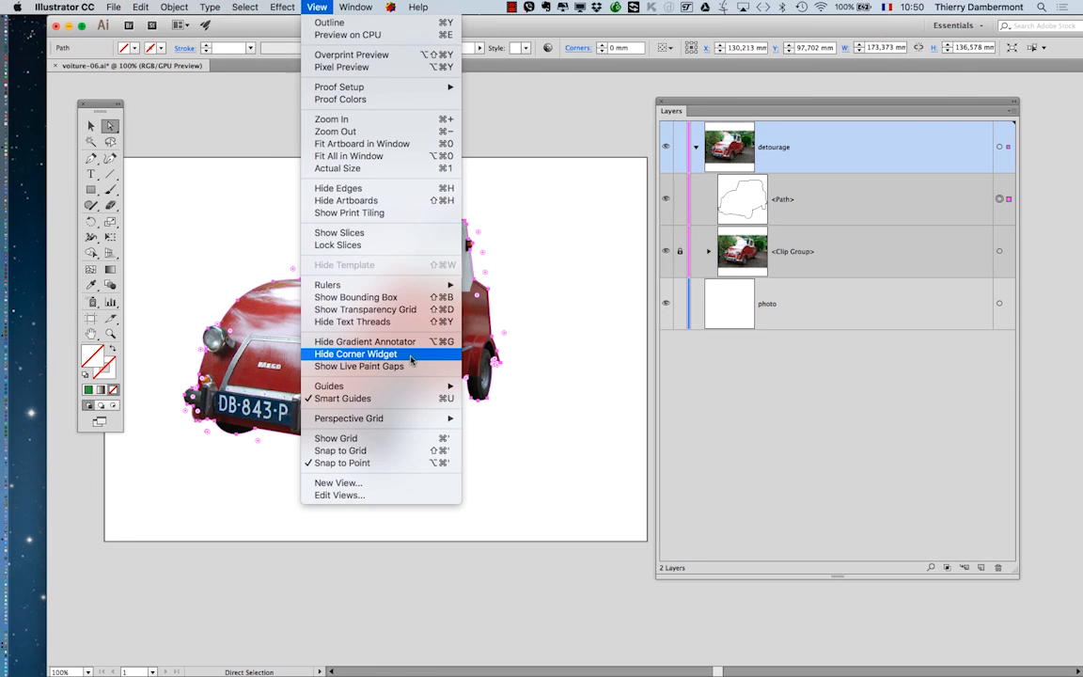
left_click(410, 355)
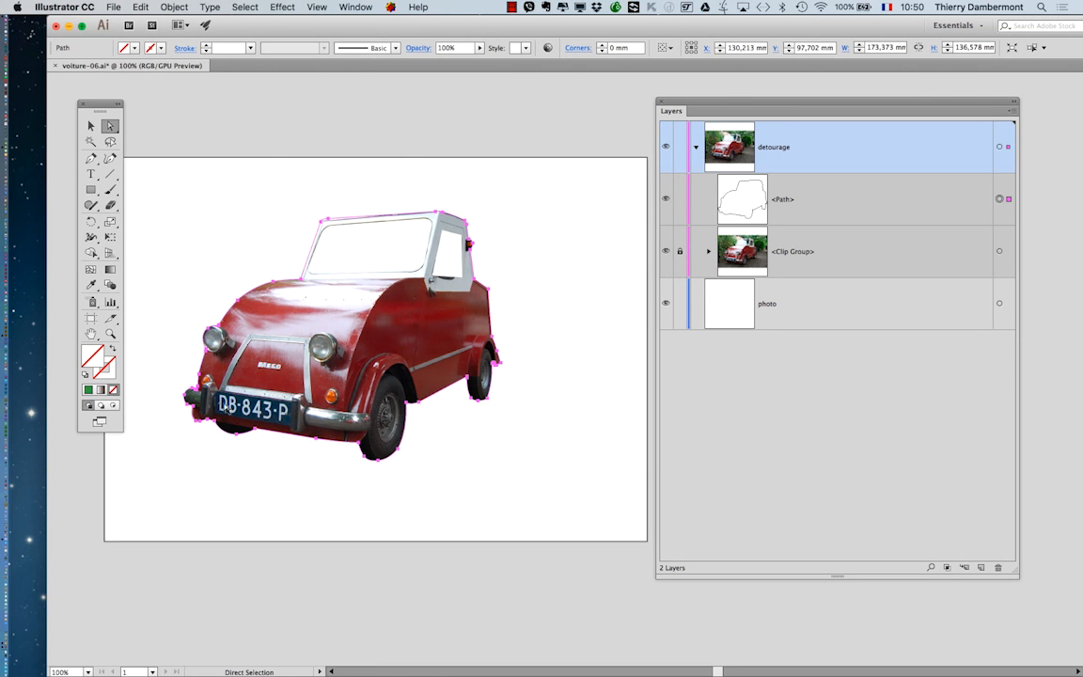
Rearrange the Layers and Tools panels and shift the artboard for a clear working area around the car.
left_click_drag(695, 103, 804, 108)
left_click_drag(404, 250, 455, 237)
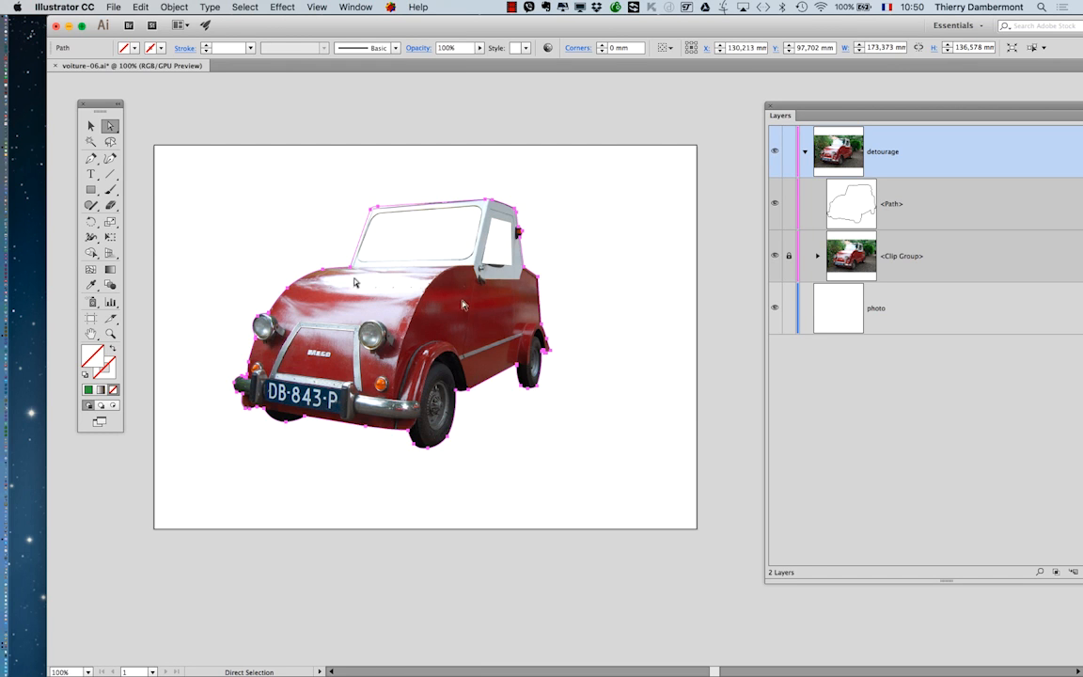
left_click_drag(103, 106, 148, 112)
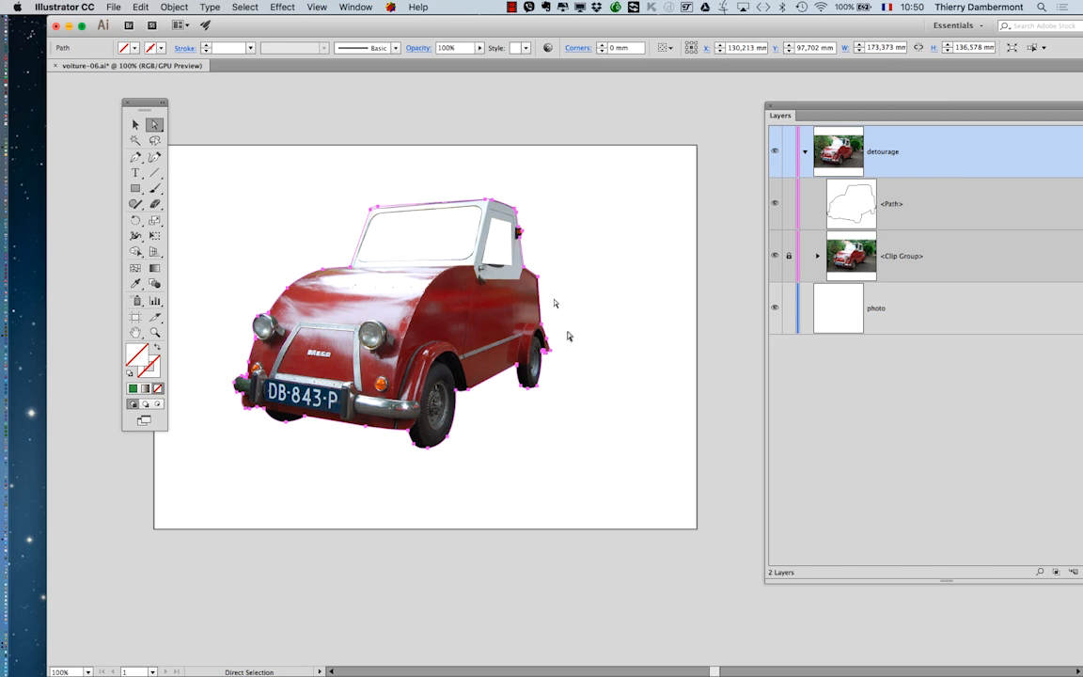
left_click_drag(898, 108, 721, 115)
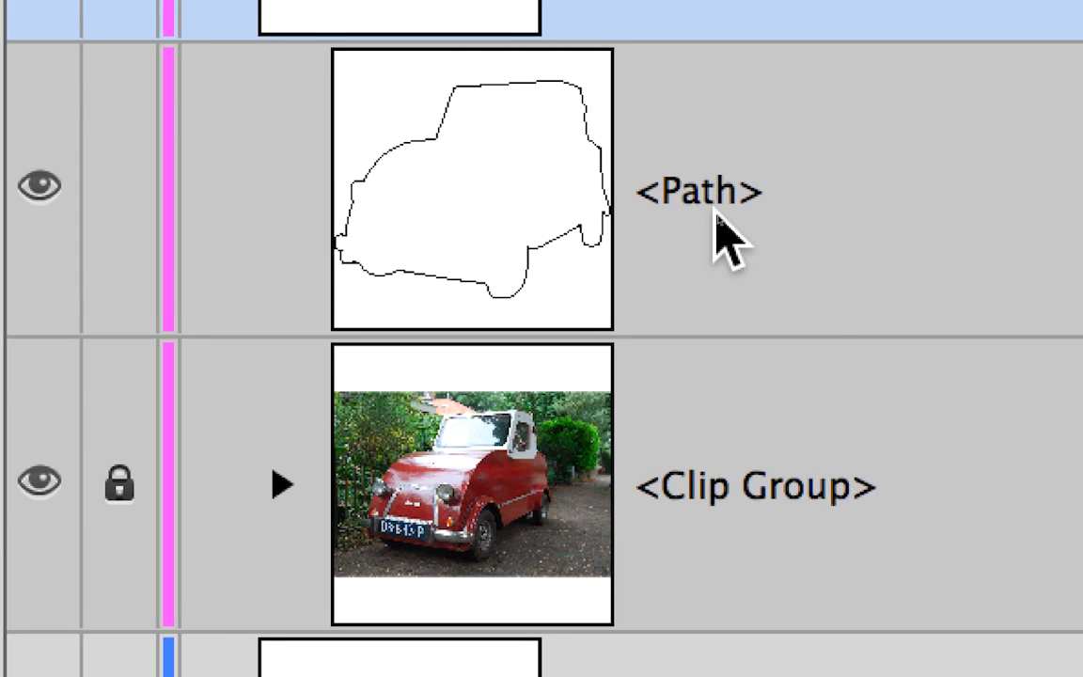
Rename the pasted outline path in the detourage layer as "traces multiples".
left_click(718, 192)
double_click(718, 202)
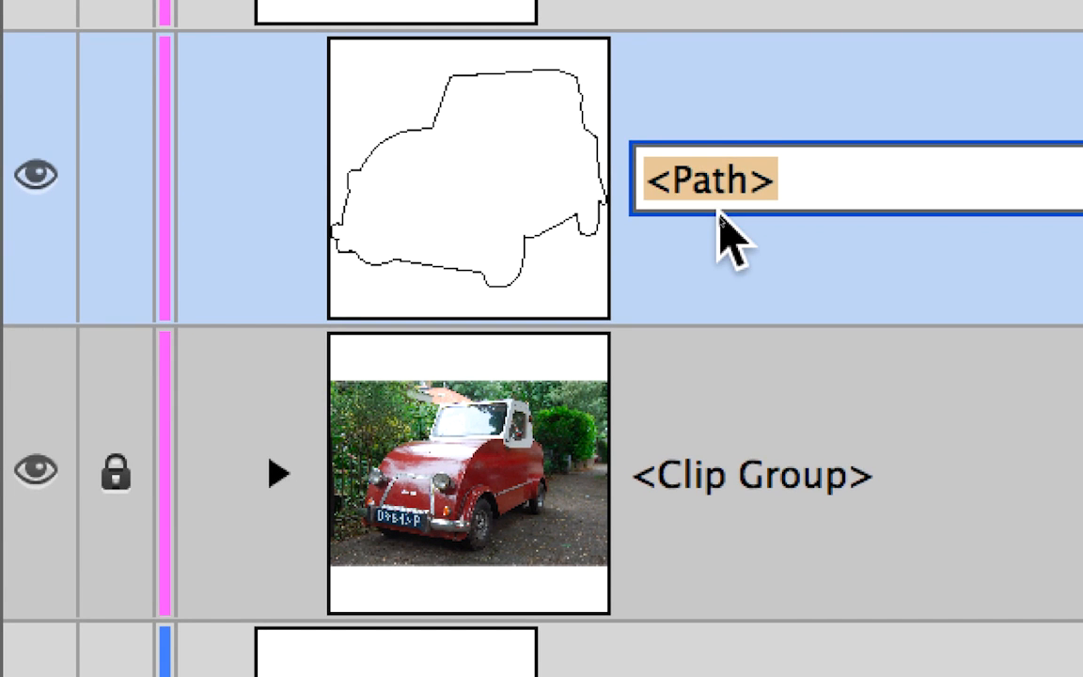
type("t")
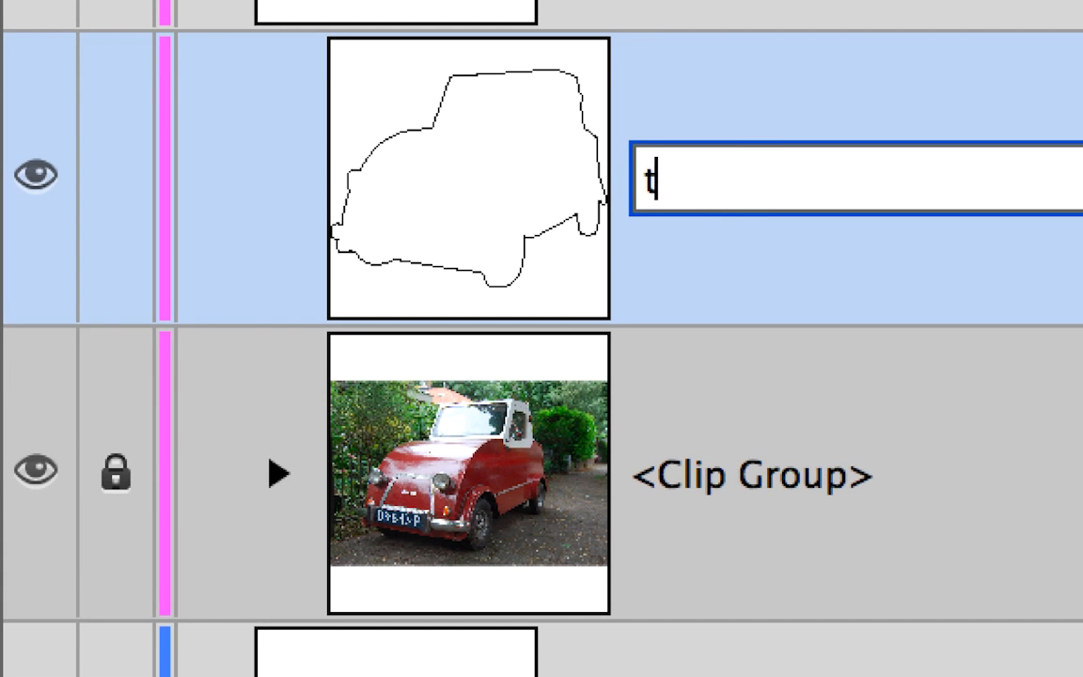
type("races mult")
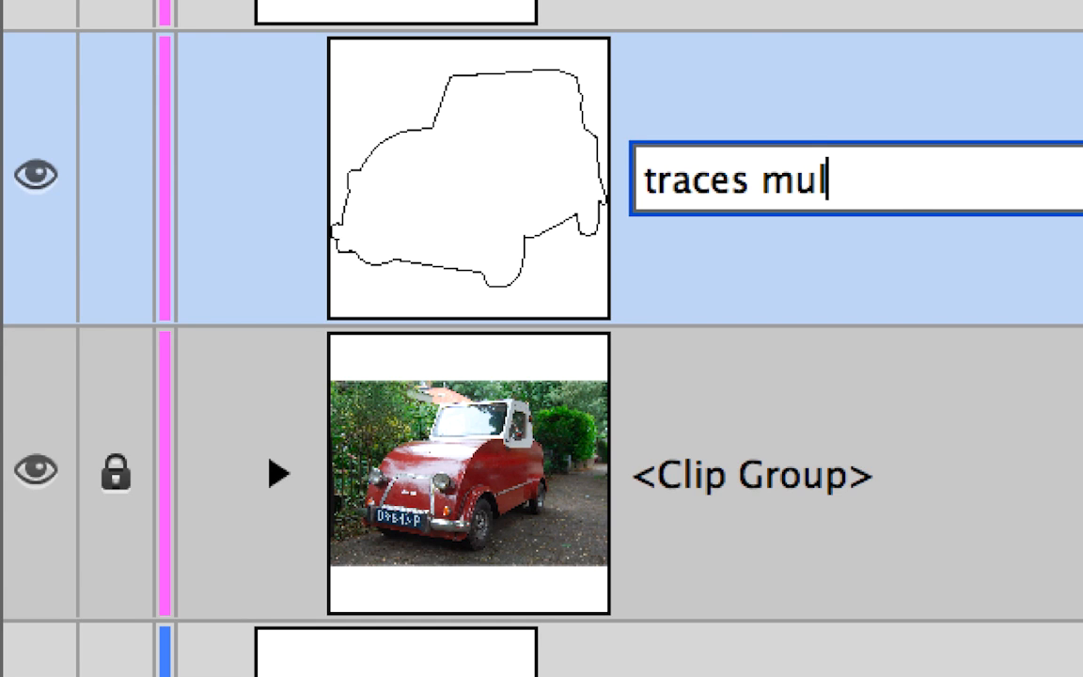
type("iples")
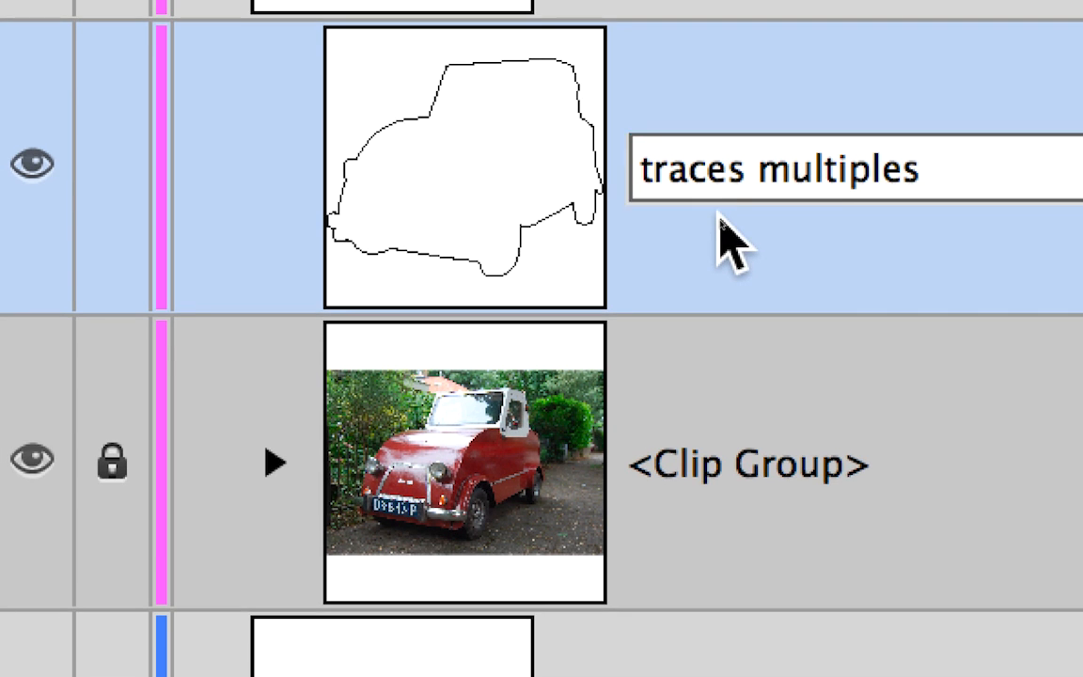
key("Return")
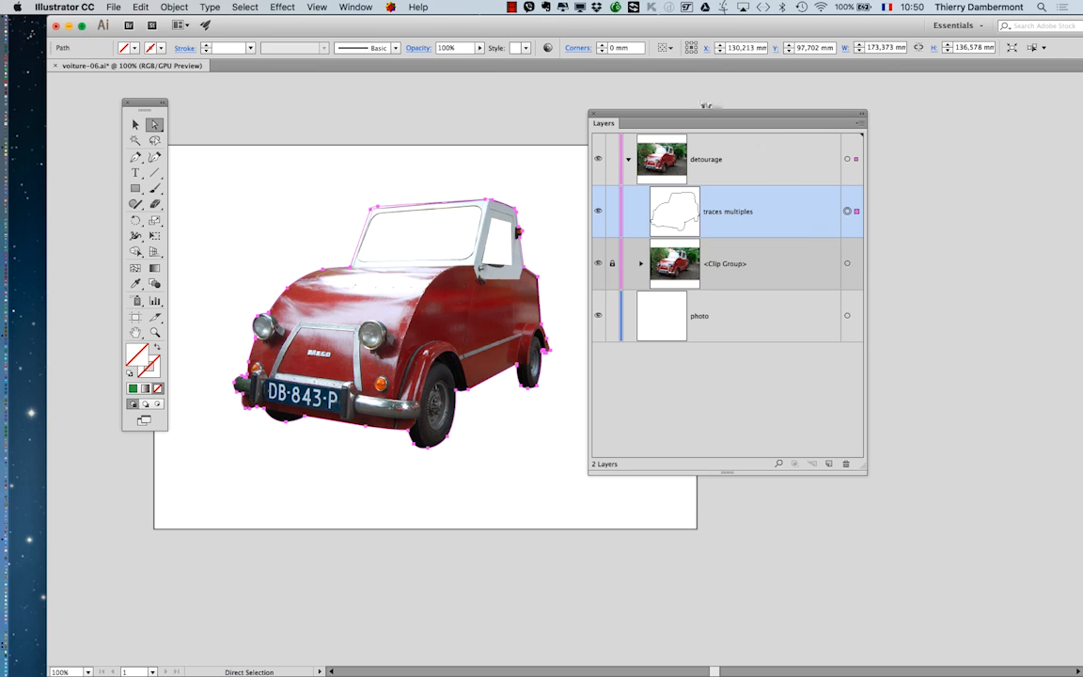
Move the Layers panel below the car and rename the "traces multiples" path as "contours multiples".
left_click_drag(699, 115, 296, 489)
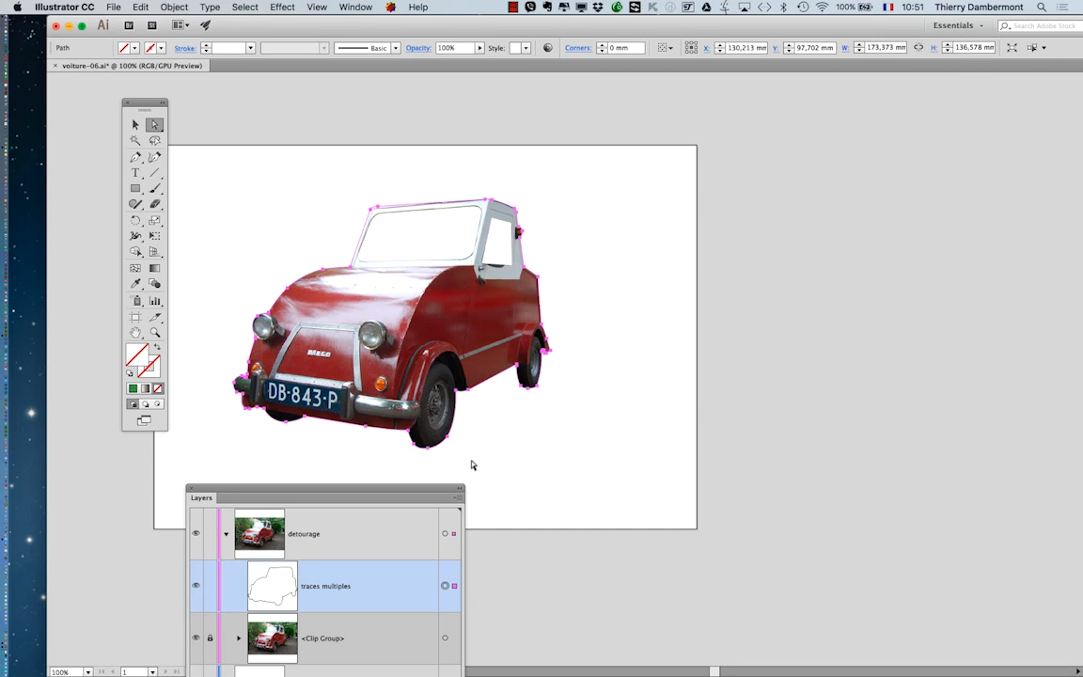
double_click(310, 587)
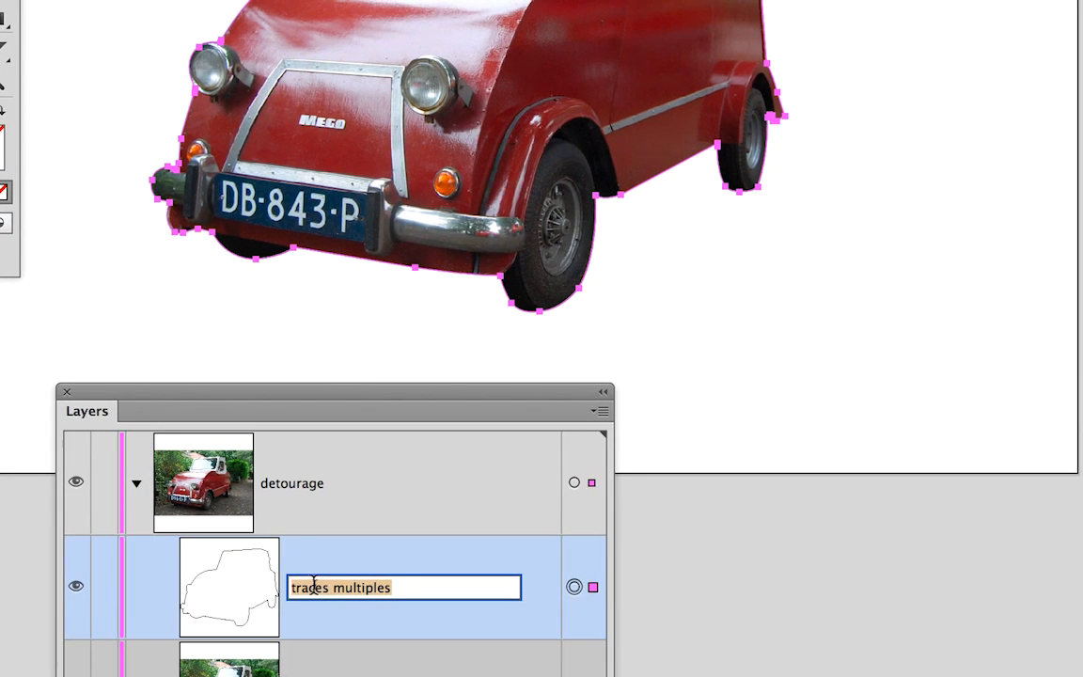
left_click(325, 586)
left_click_drag(339, 586, 263, 585)
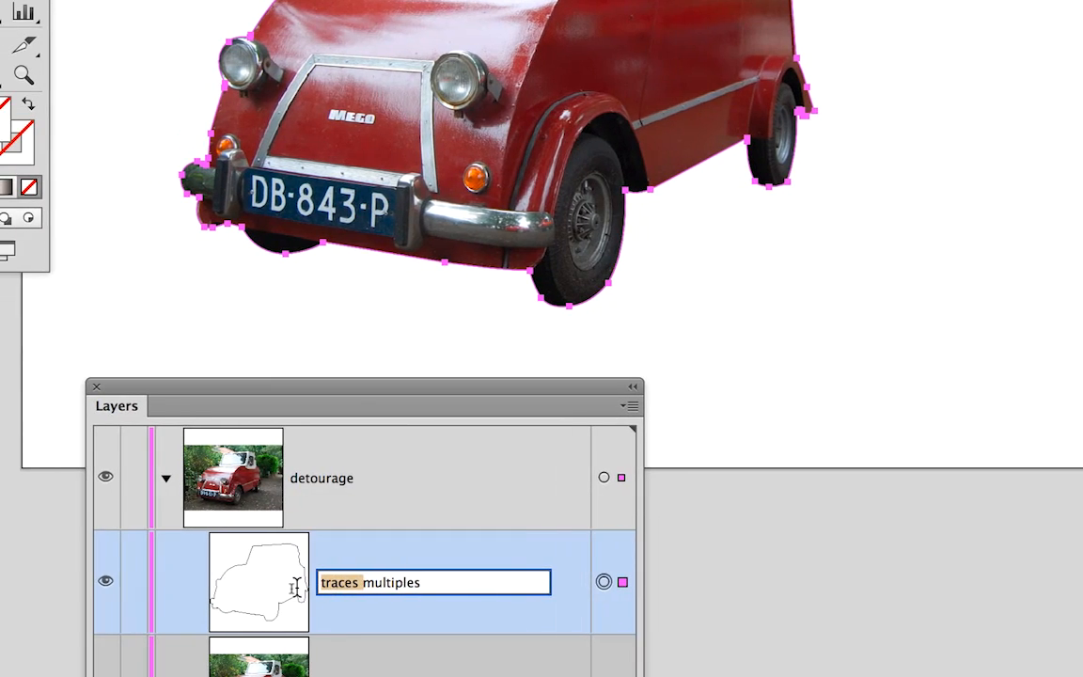
type("contours")
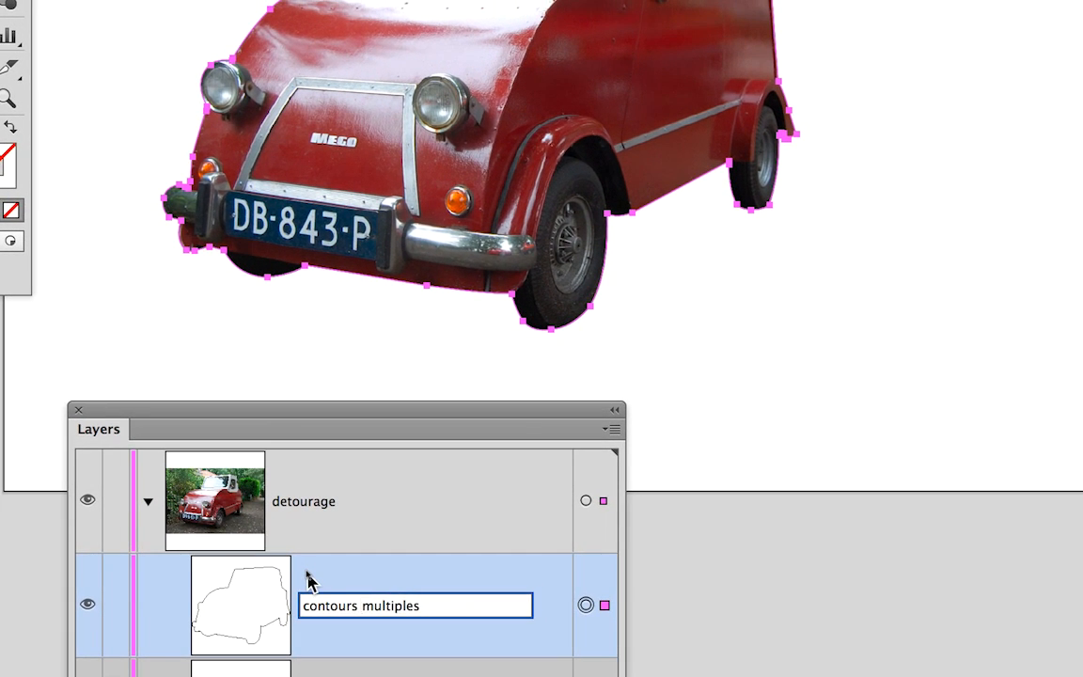
key("Return")
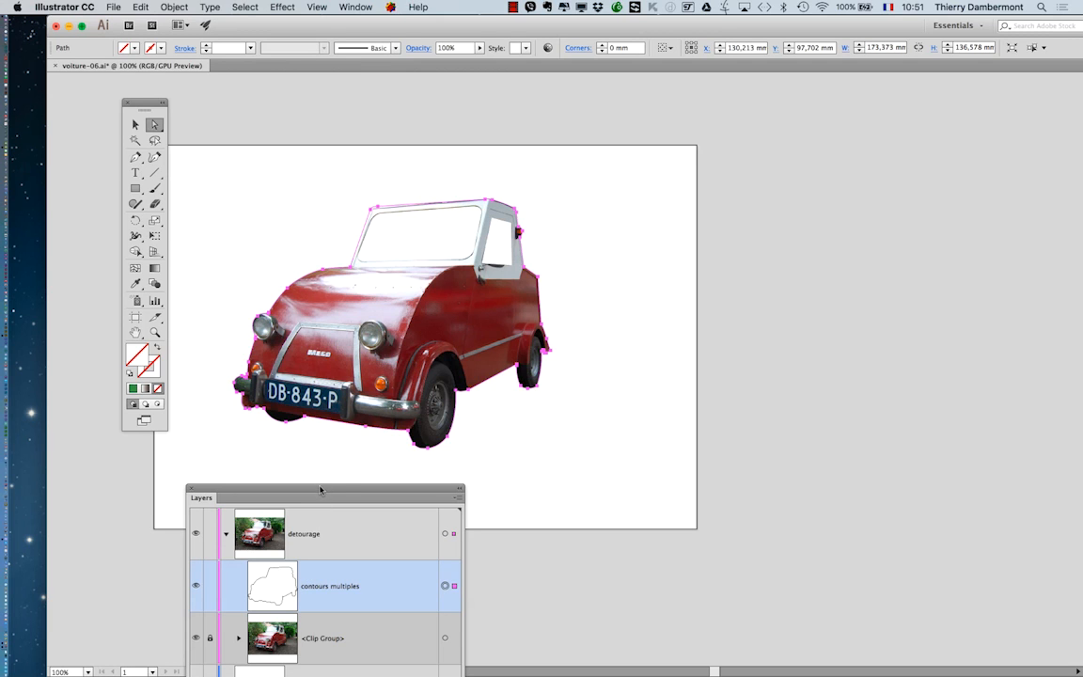
Display Appearance as a separate, taller floating panel beside the car, with Layers moved out of the way.
left_click_drag(319, 489, 232, 532)
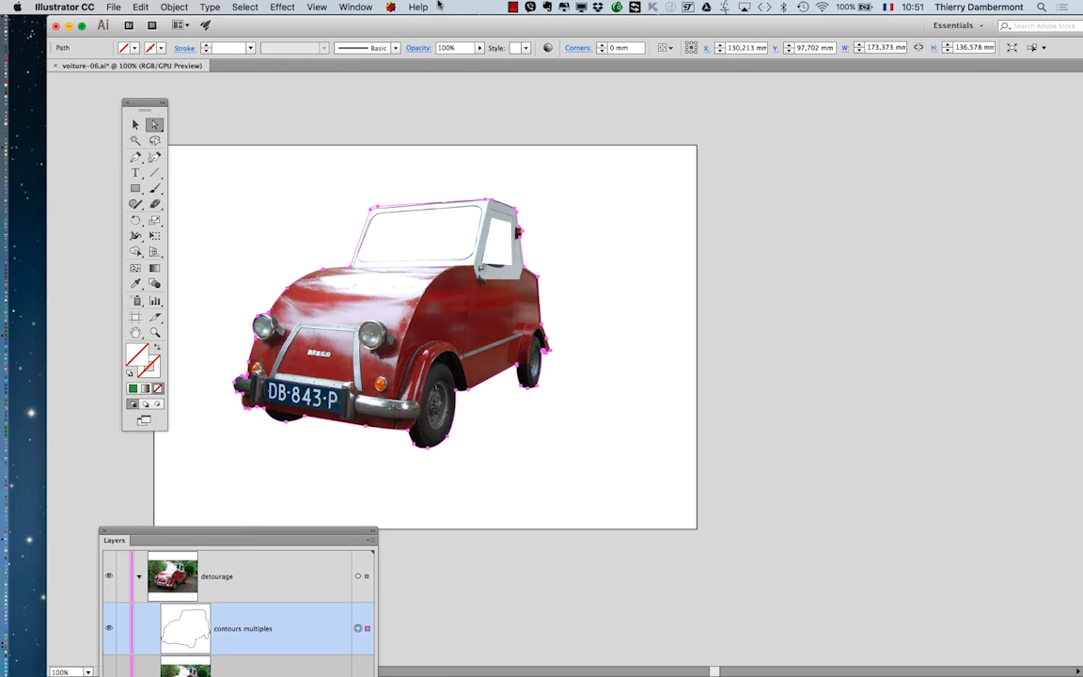
left_click(363, 7)
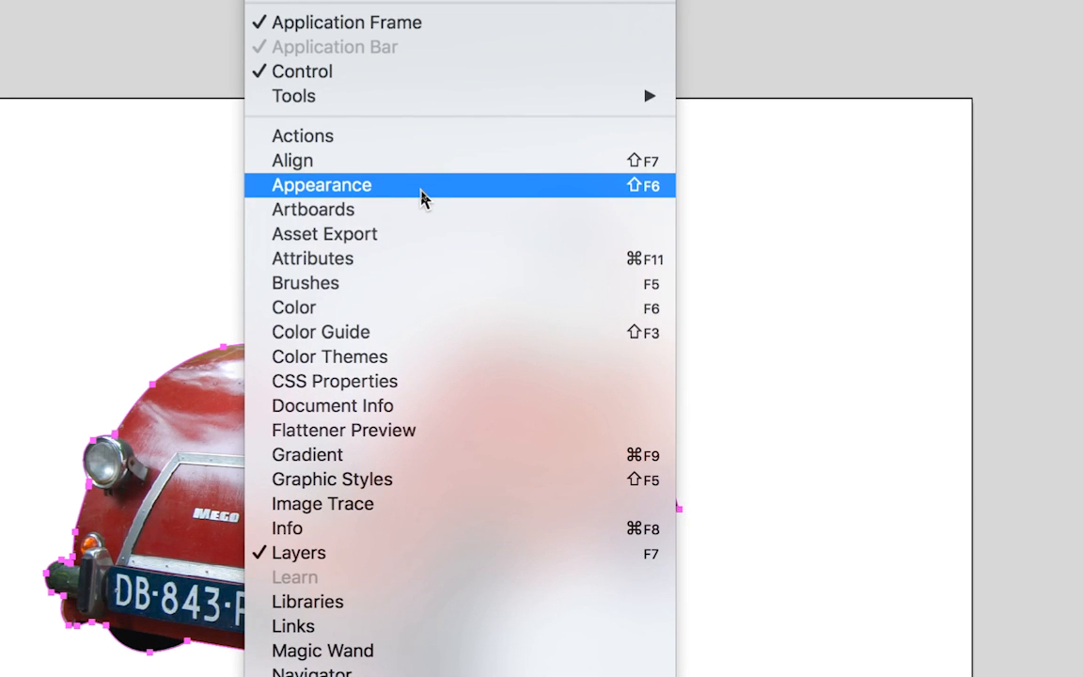
left_click(421, 198)
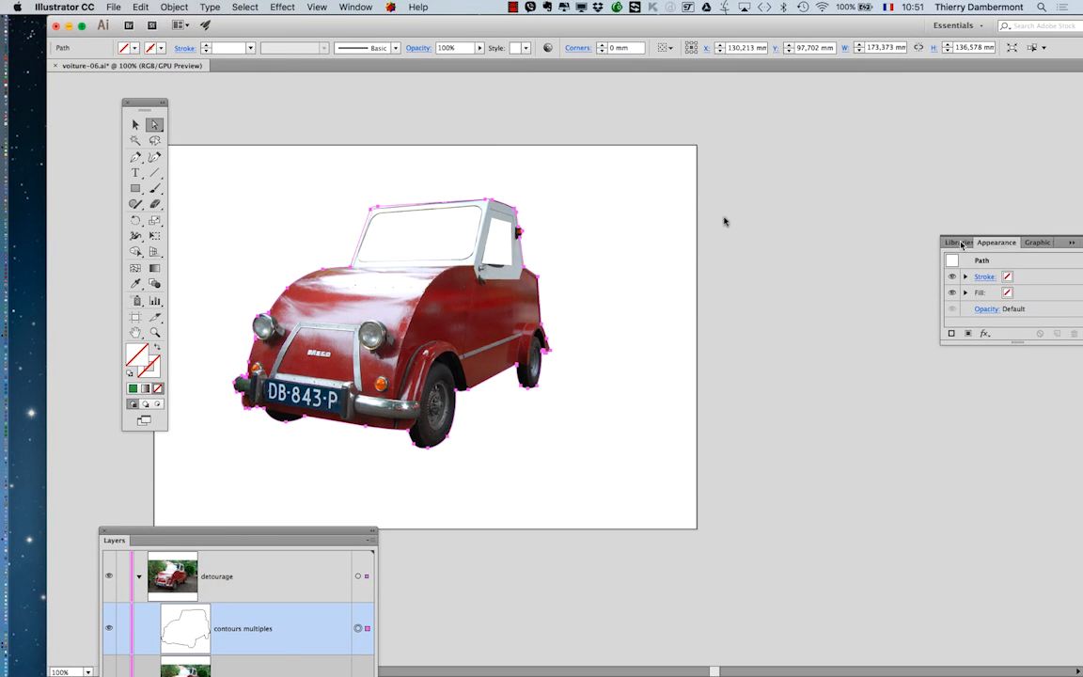
left_click_drag(992, 242, 616, 186)
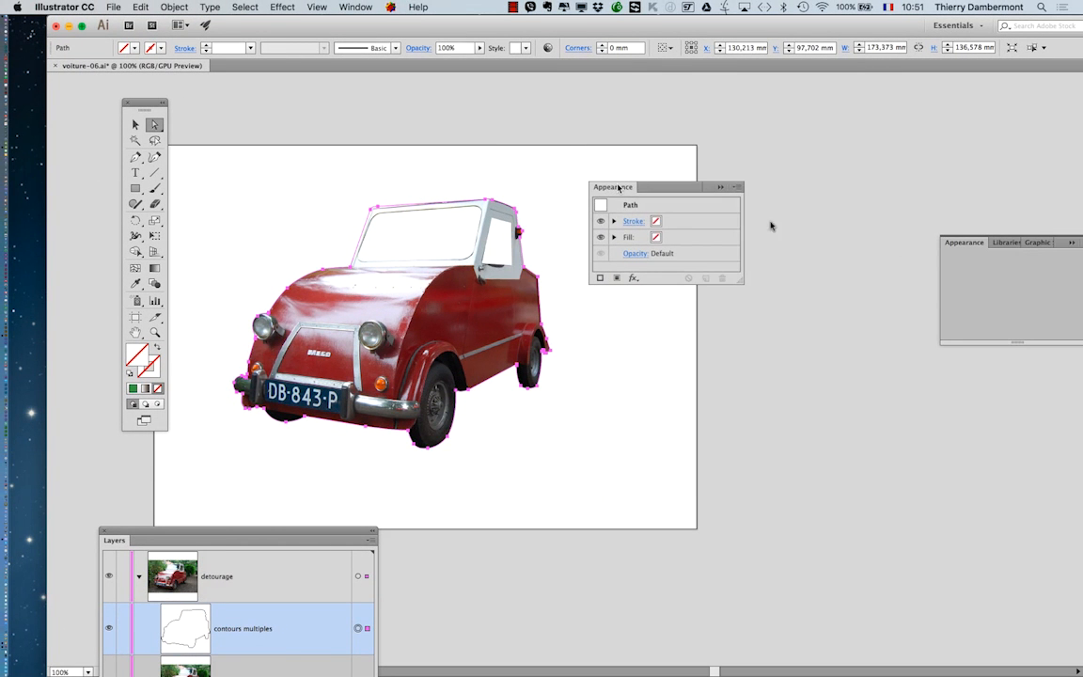
left_click(1072, 243)
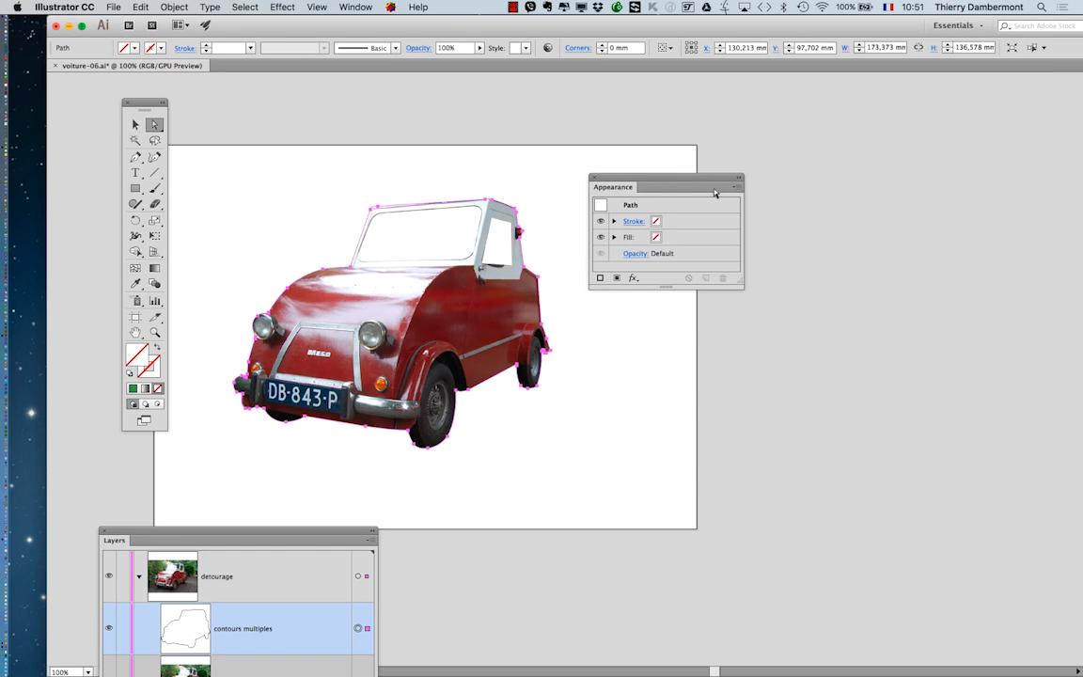
left_click_drag(734, 334, 738, 381)
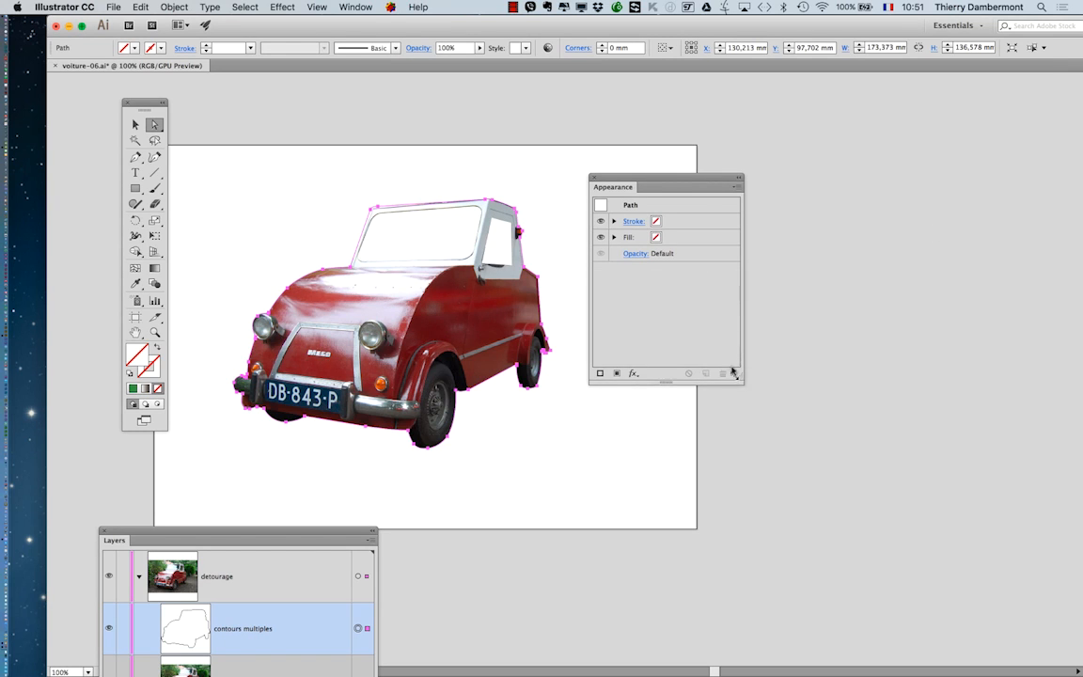
Give the contours multiples path a dark blue stroke and move the Appearance panel off the artboard.
left_click(682, 222)
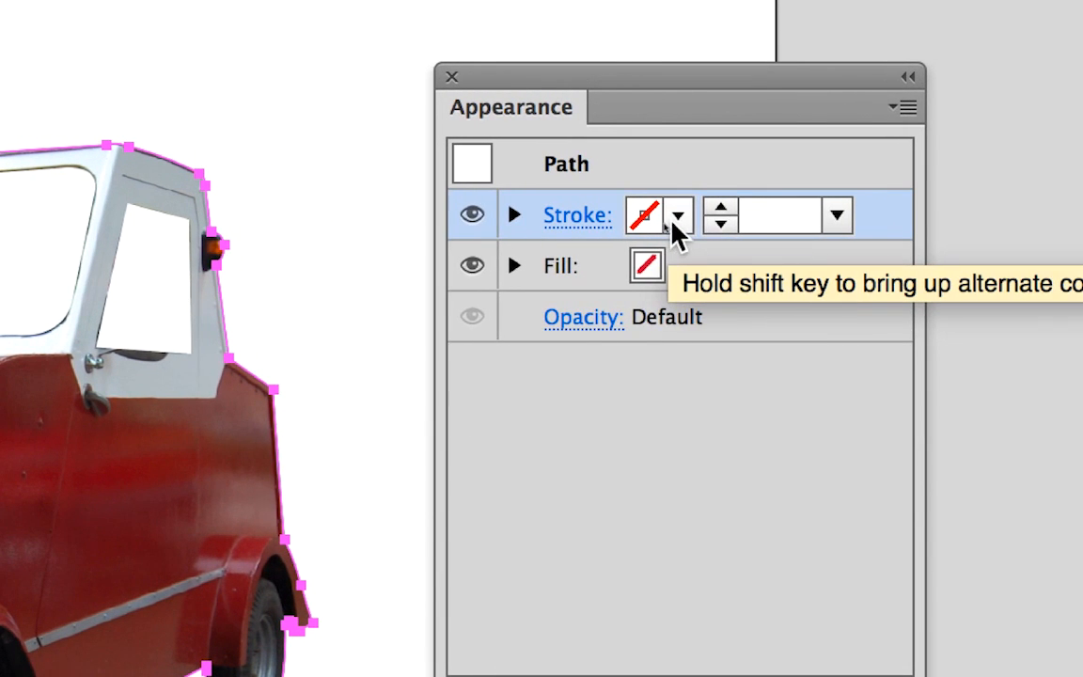
left_click(732, 211)
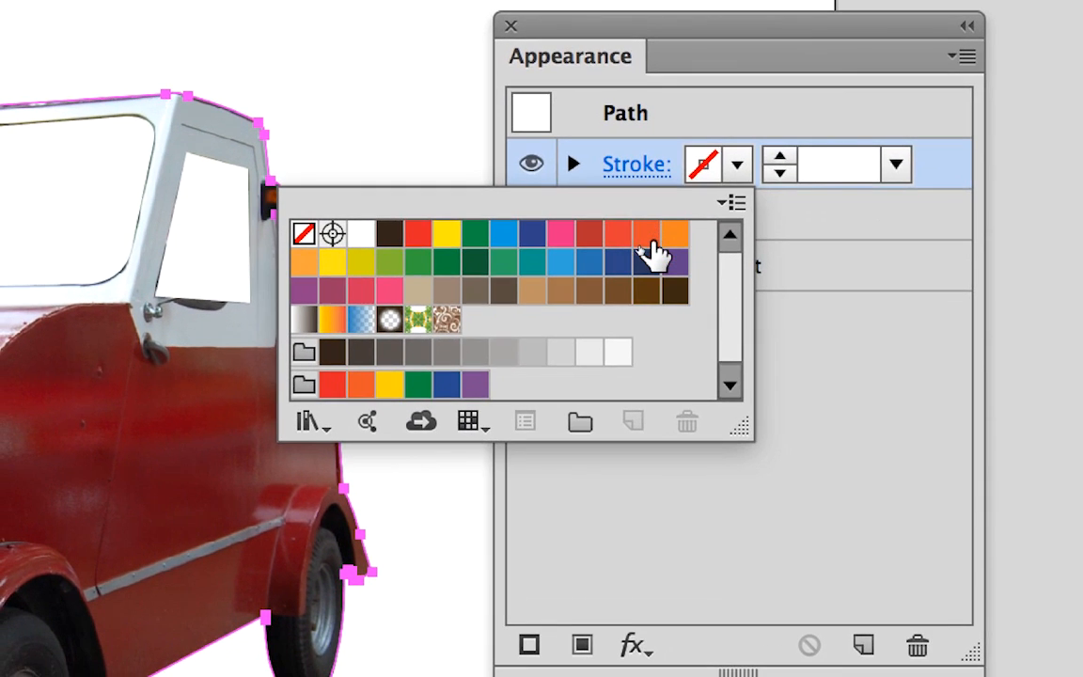
left_click(648, 265)
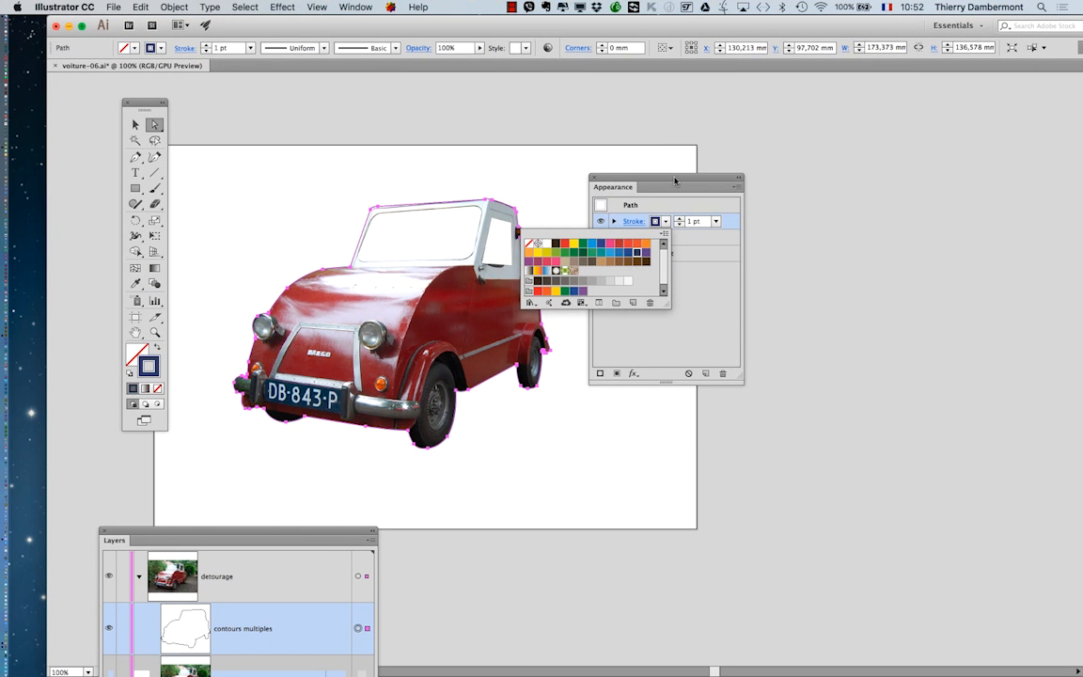
left_click(707, 178)
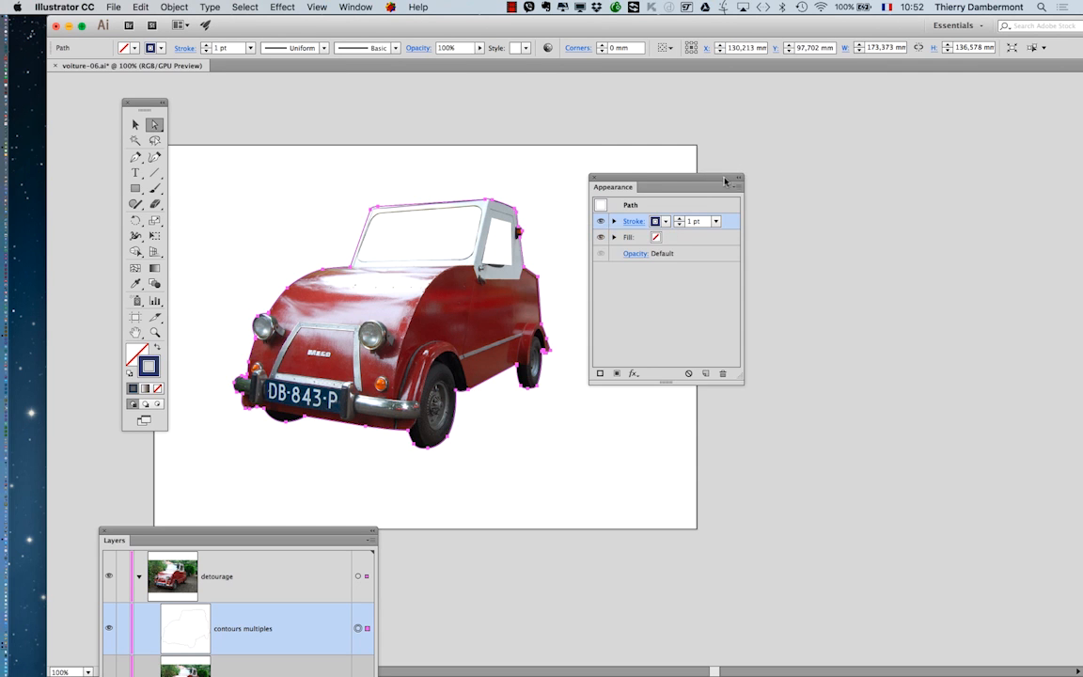
left_click_drag(725, 181, 834, 164)
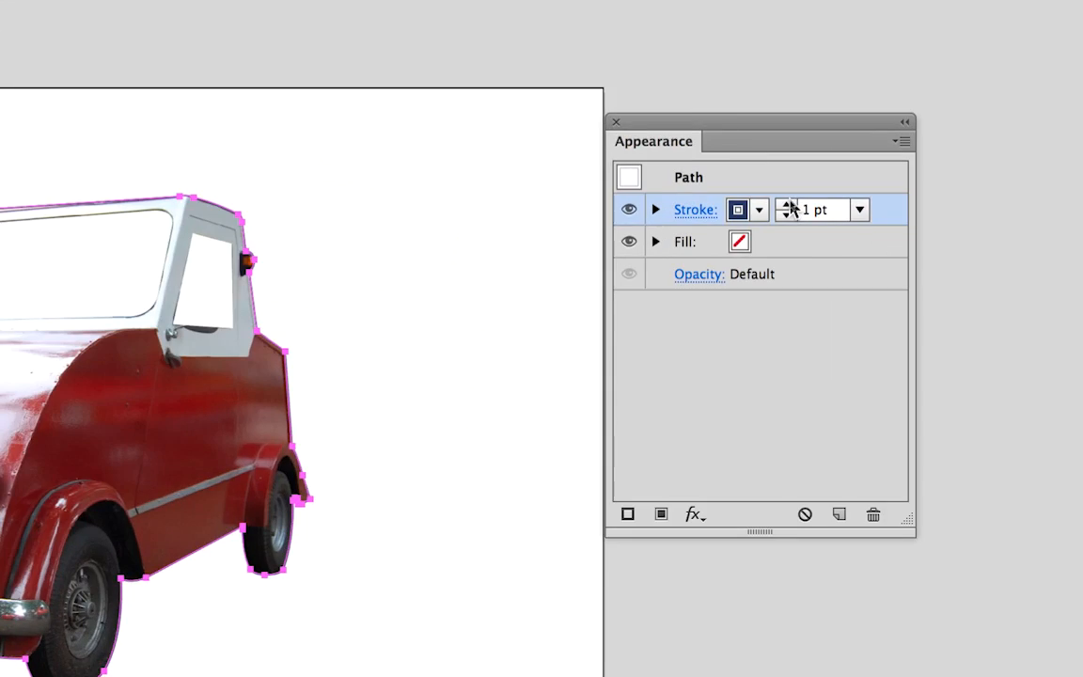
Set the car outline's stroke weight to 4 pt and its colour to yellow-green.
left_click(789, 202)
left_click(789, 202)
left_click(790, 205)
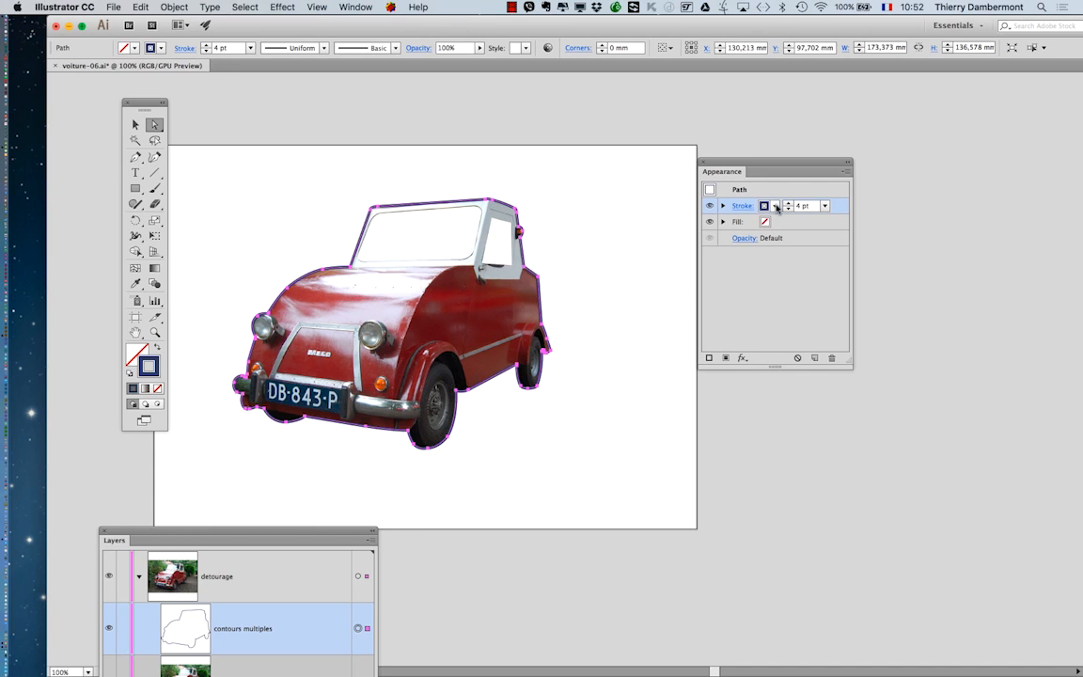
left_click(776, 206)
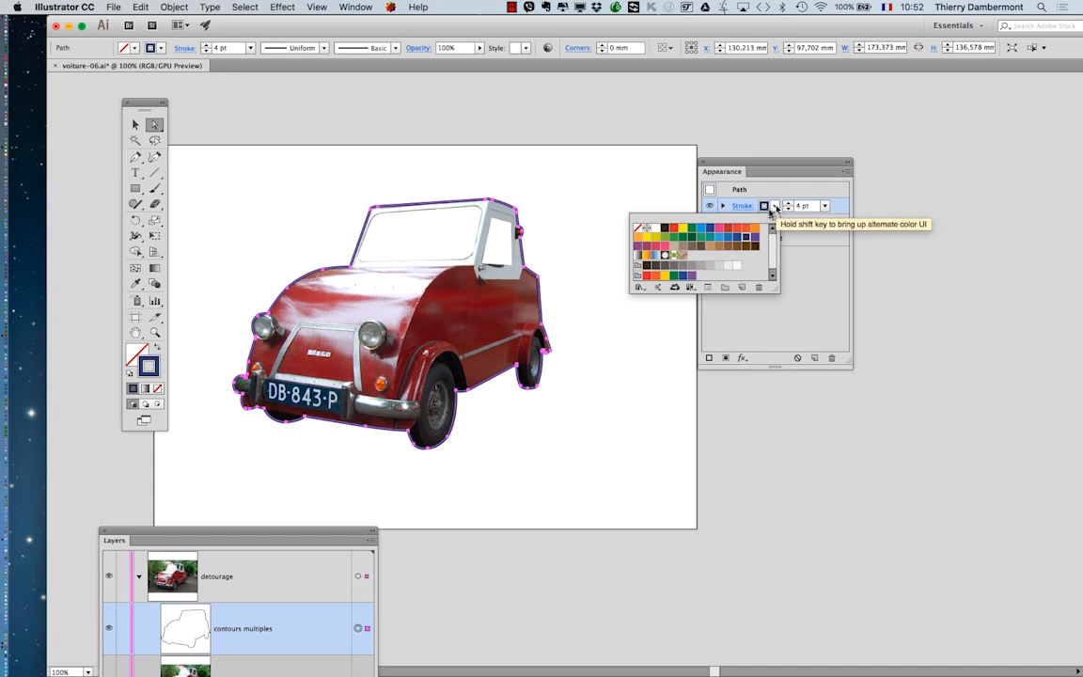
left_click(664, 239)
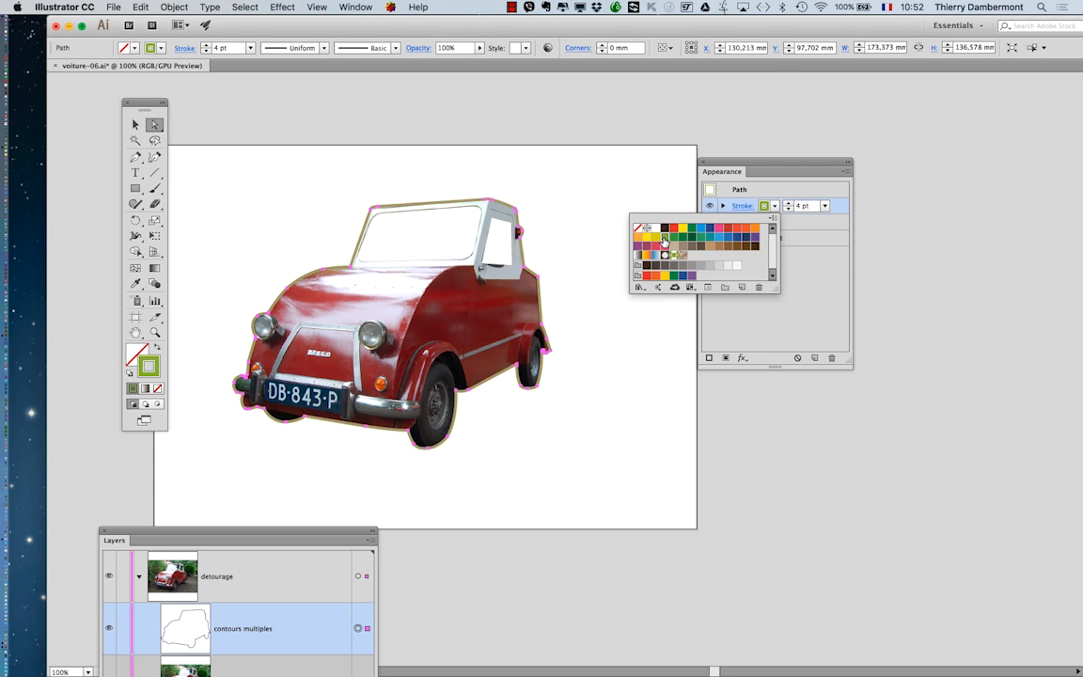